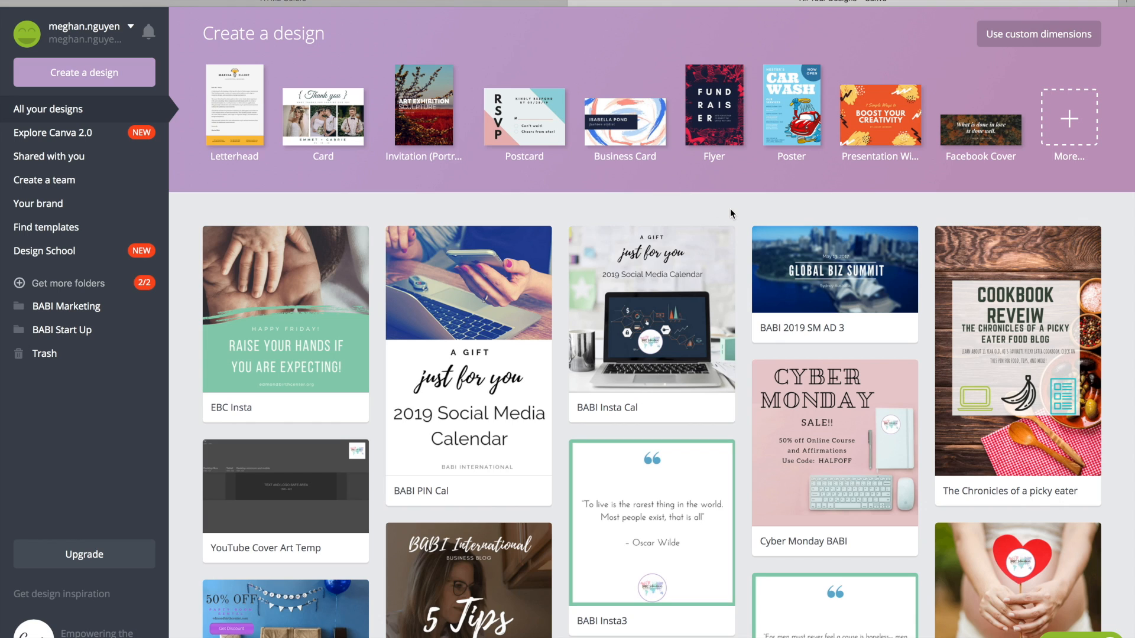
# Create a new Instagram Post design from the full list of design types.
pyautogui.click(1068, 123)
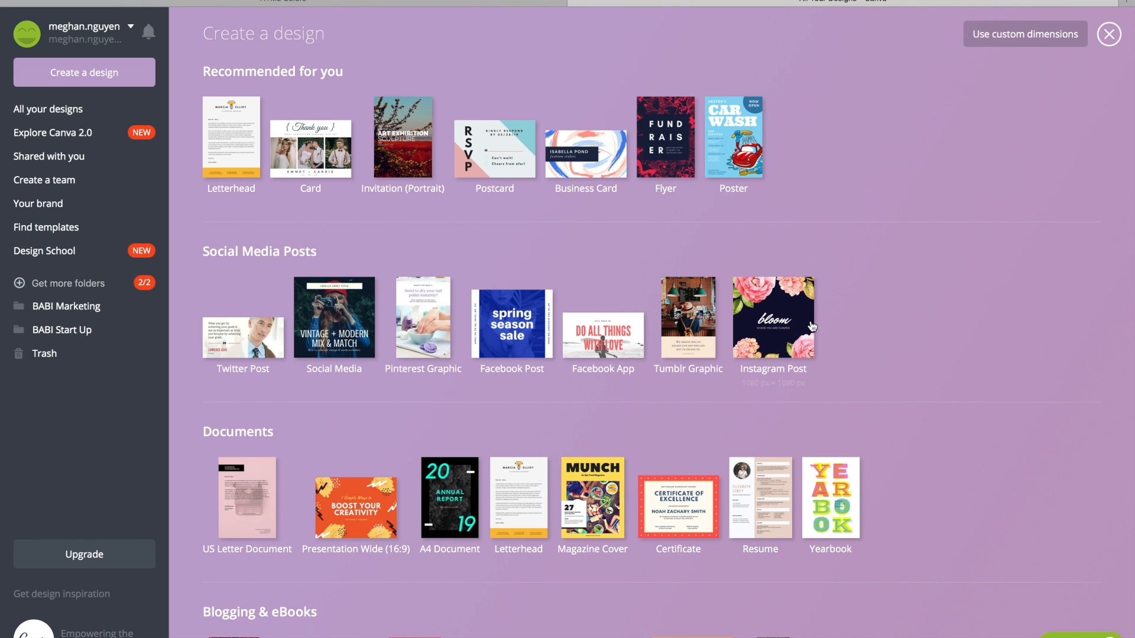
pyautogui.click(768, 325)
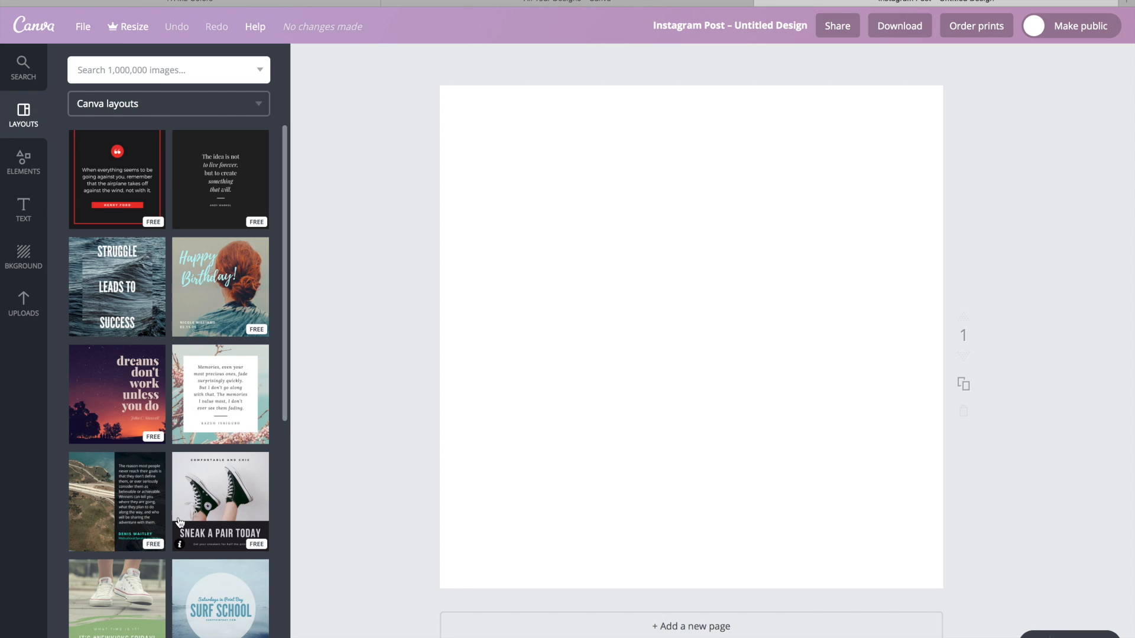
# Apply the free "It's #NewKicks Friday!" layout with the sneaker photo and green brush-stroke area to the blank page.
pyautogui.scroll(-1, 180, 522)
pyautogui.scroll(-7, 179, 522)
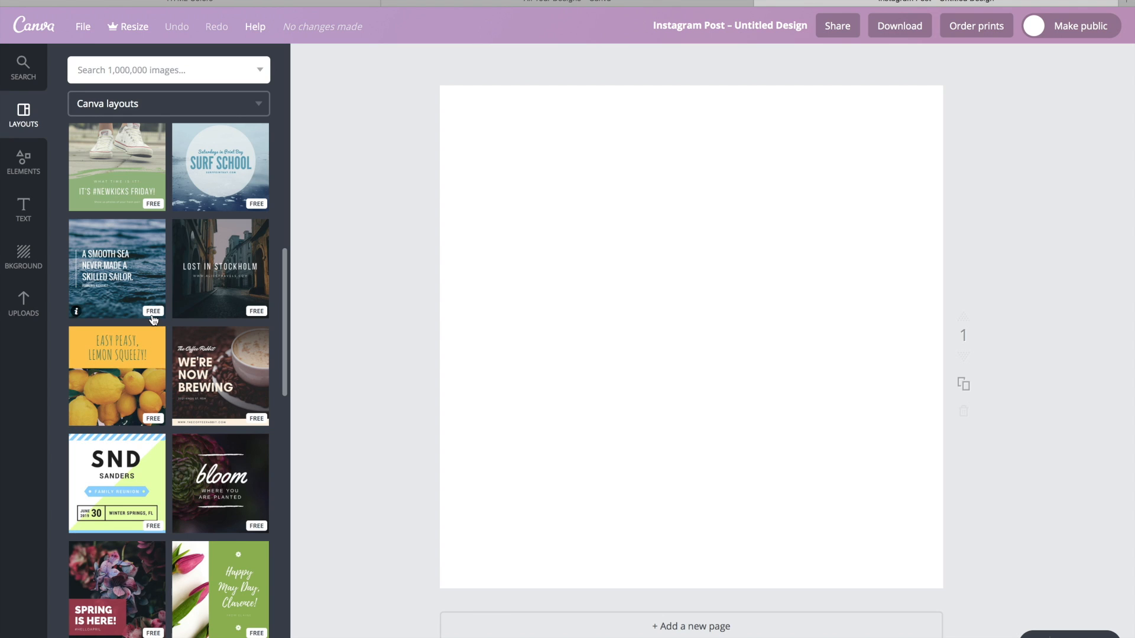
pyautogui.scroll(-12, 208, 383)
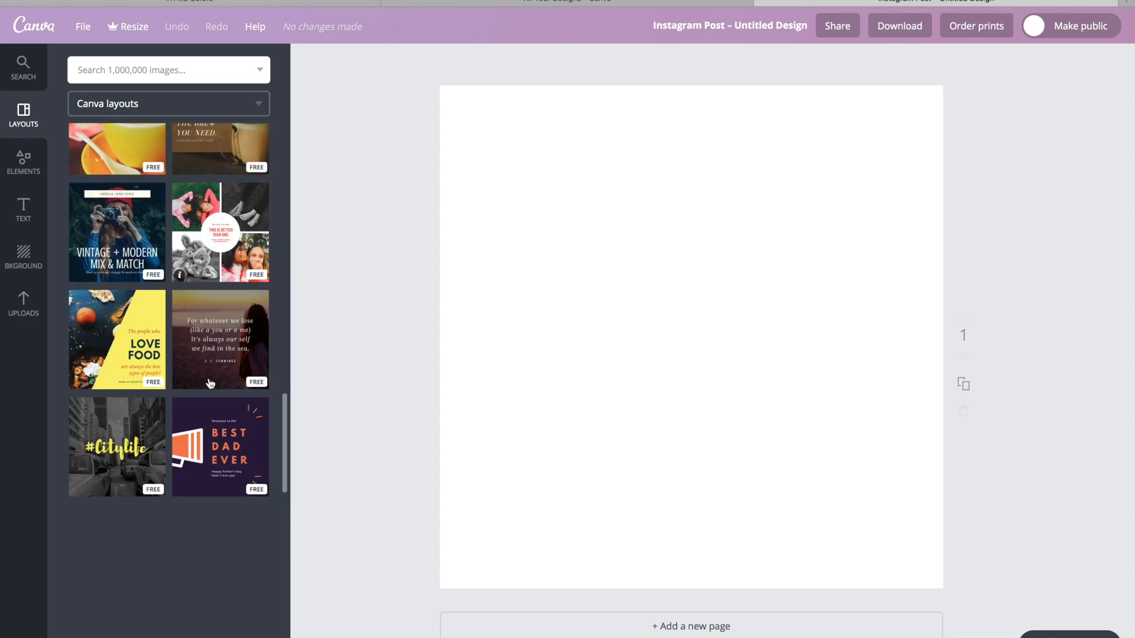
pyautogui.scroll(-10, 208, 383)
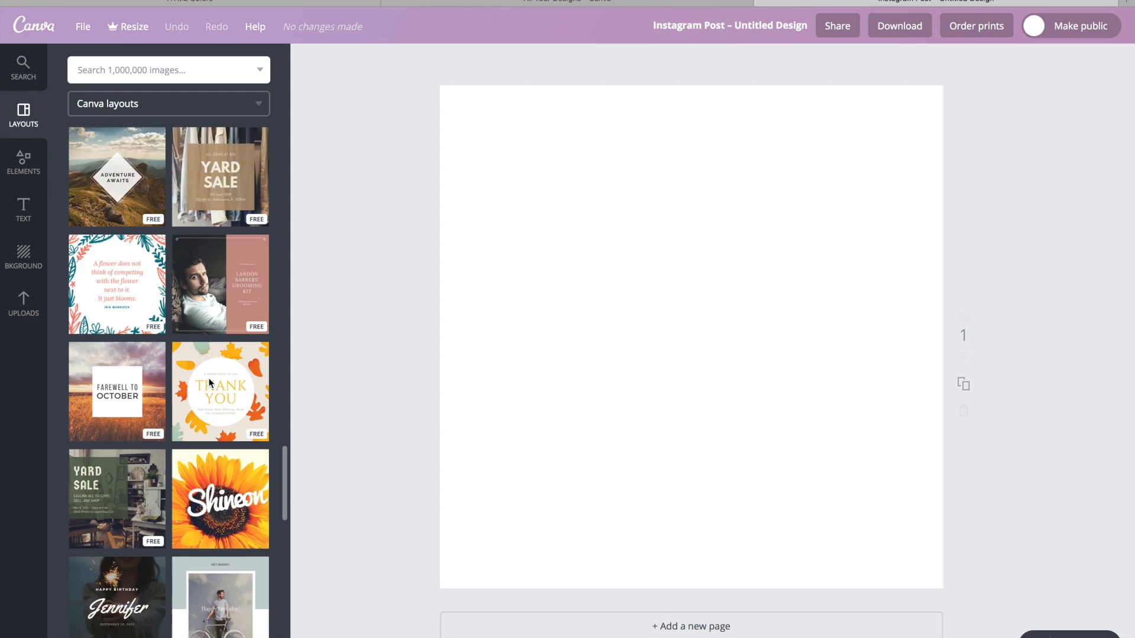
pyautogui.scroll(-7, 210, 383)
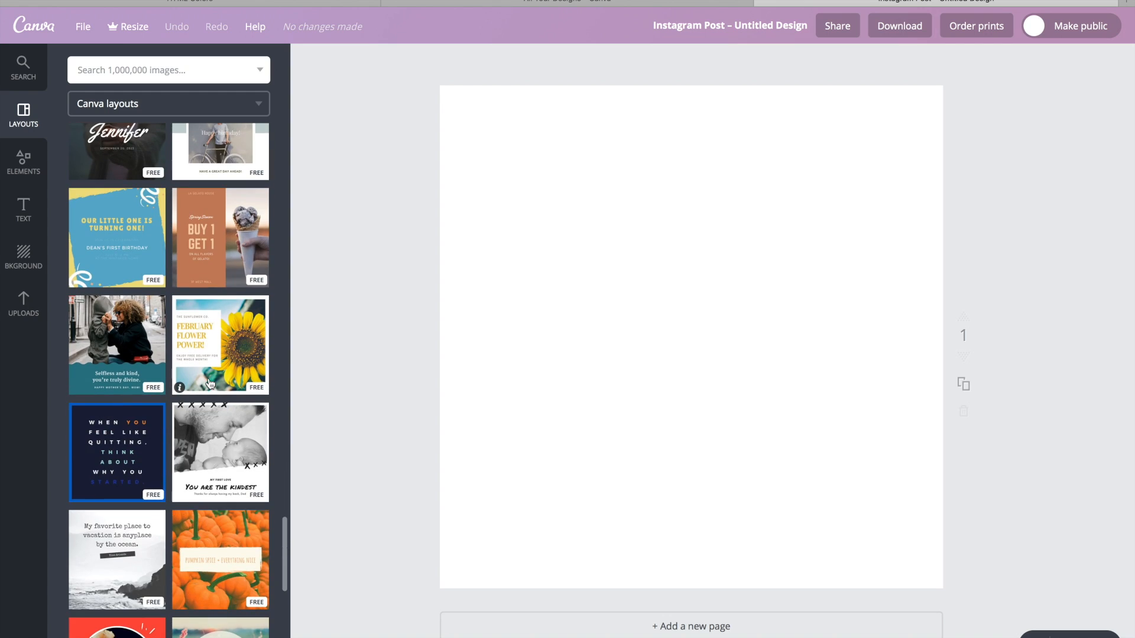
pyautogui.scroll(-7, 210, 383)
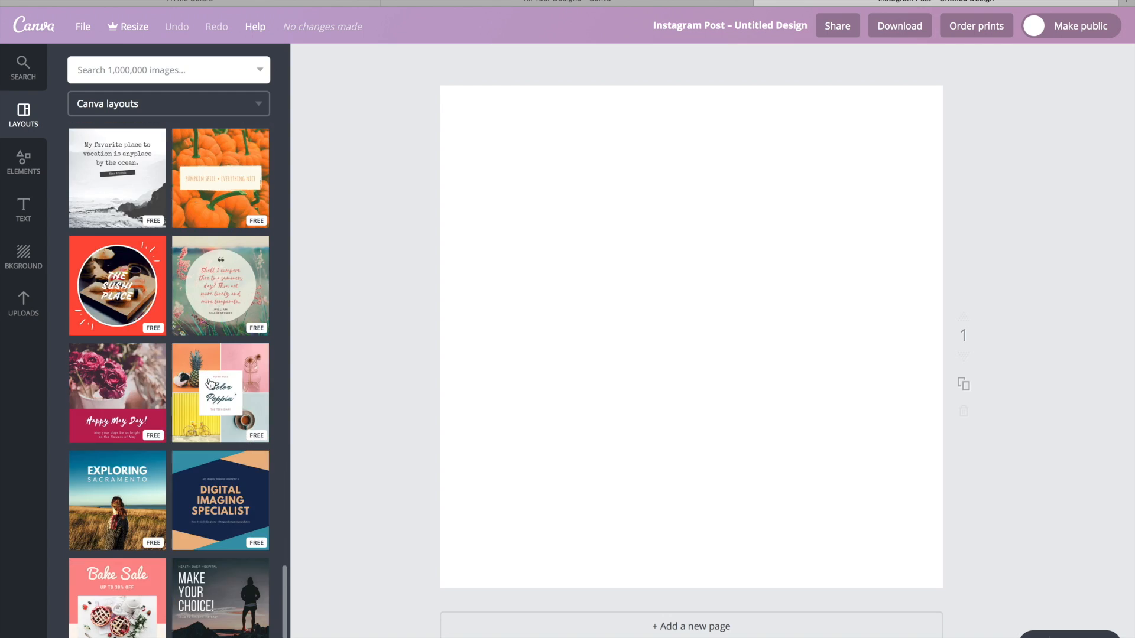
pyautogui.scroll(-5, 210, 383)
pyautogui.scroll(-10, 210, 384)
pyautogui.scroll(15, 209, 384)
pyautogui.scroll(5, 210, 384)
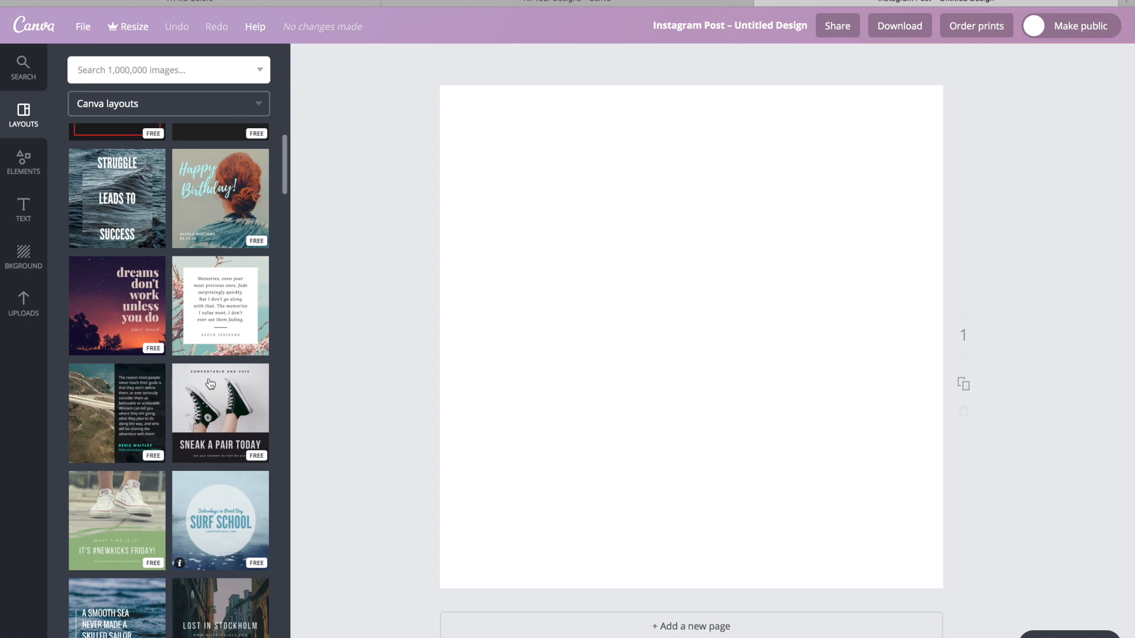
pyautogui.scroll(2, 210, 384)
pyautogui.scroll(-5, 210, 385)
pyautogui.scroll(-1, 209, 383)
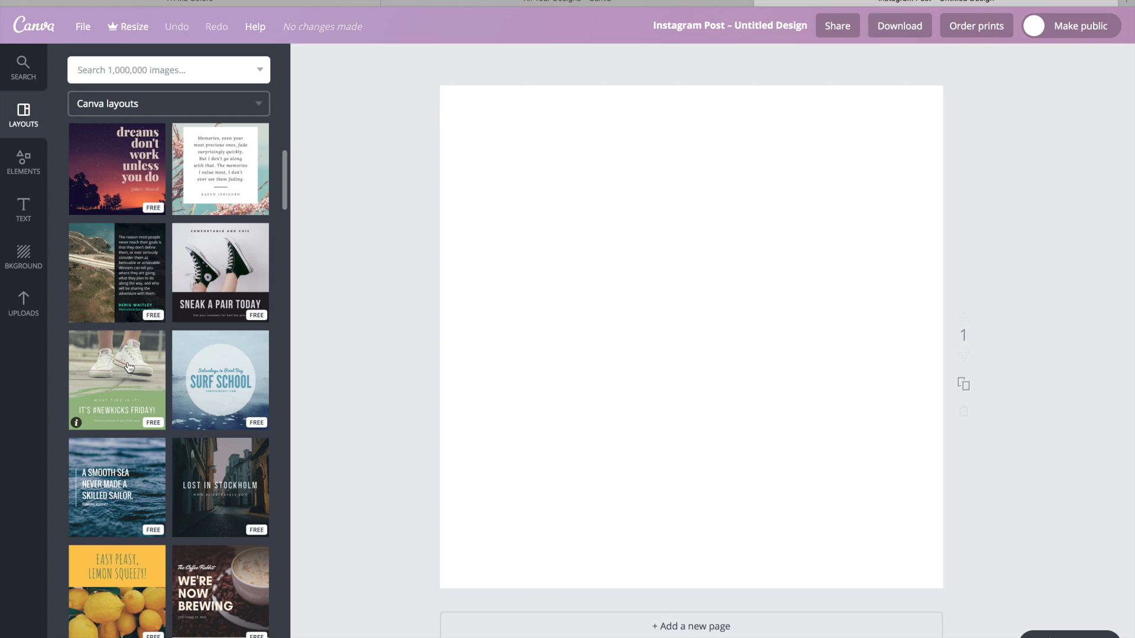
pyautogui.click(129, 368)
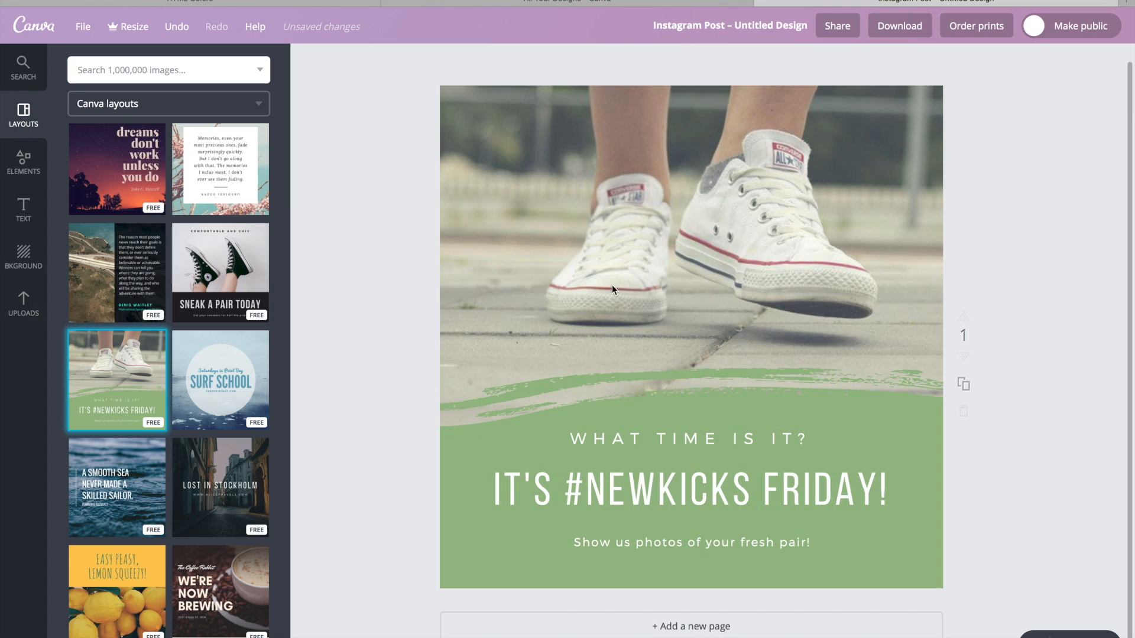
# Look through the previously uploaded images for one that could replace the layout's photo.
pyautogui.click(24, 304)
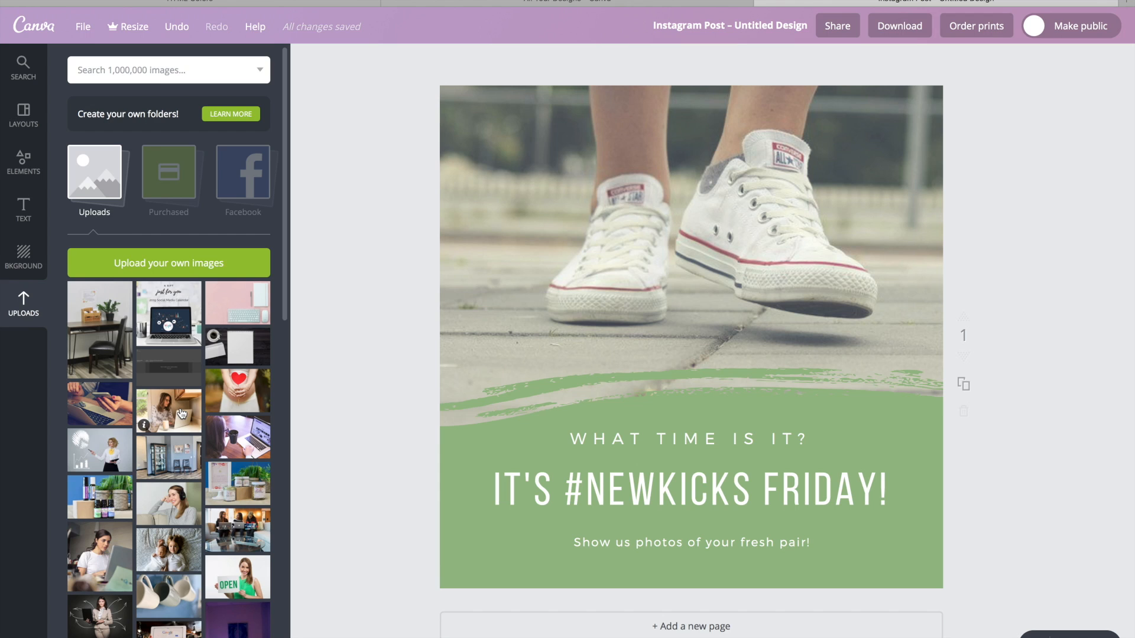
pyautogui.scroll(-10, 182, 461)
pyautogui.scroll(-9, 185, 513)
pyautogui.scroll(20, 185, 513)
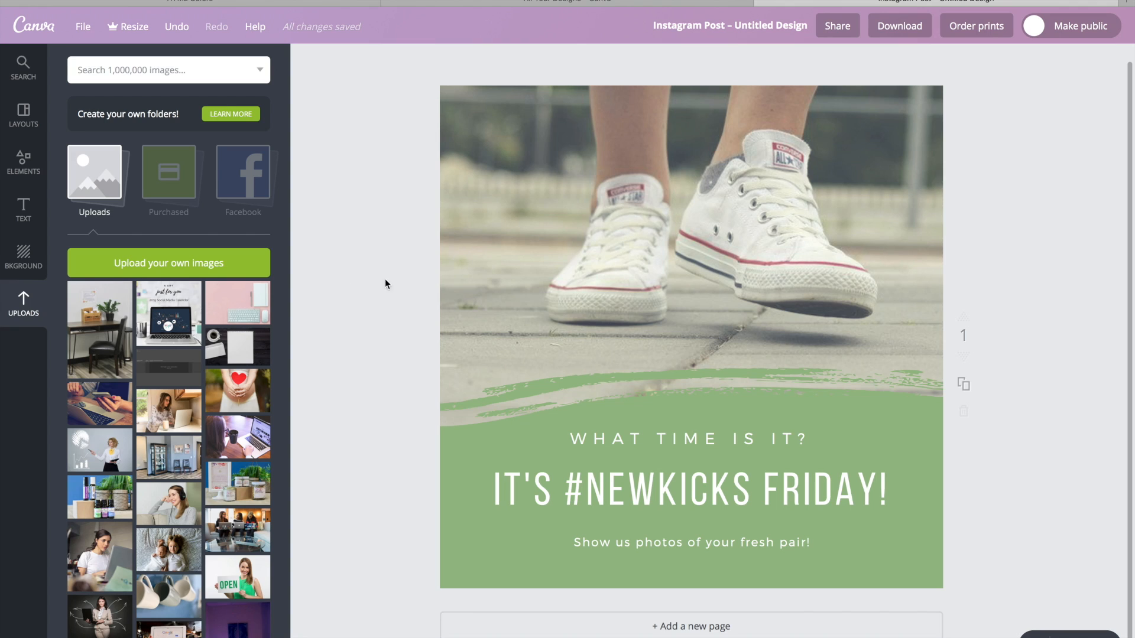
pyautogui.scroll(-3, 154, 524)
pyautogui.scroll(-10, 153, 528)
pyautogui.scroll(-4, 154, 529)
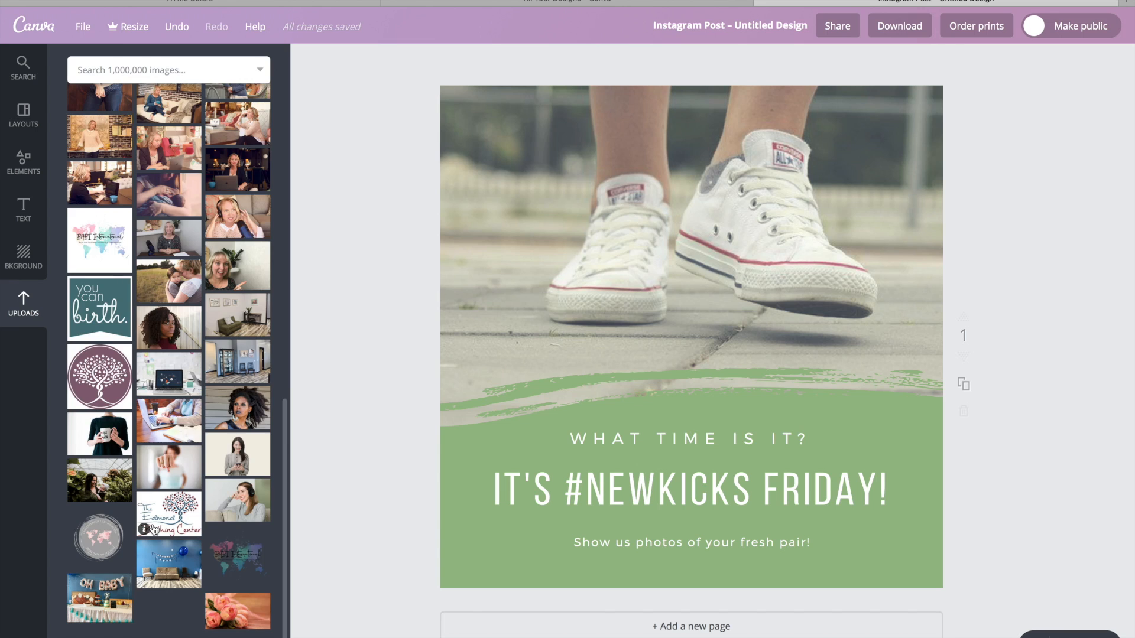
pyautogui.scroll(15, 154, 529)
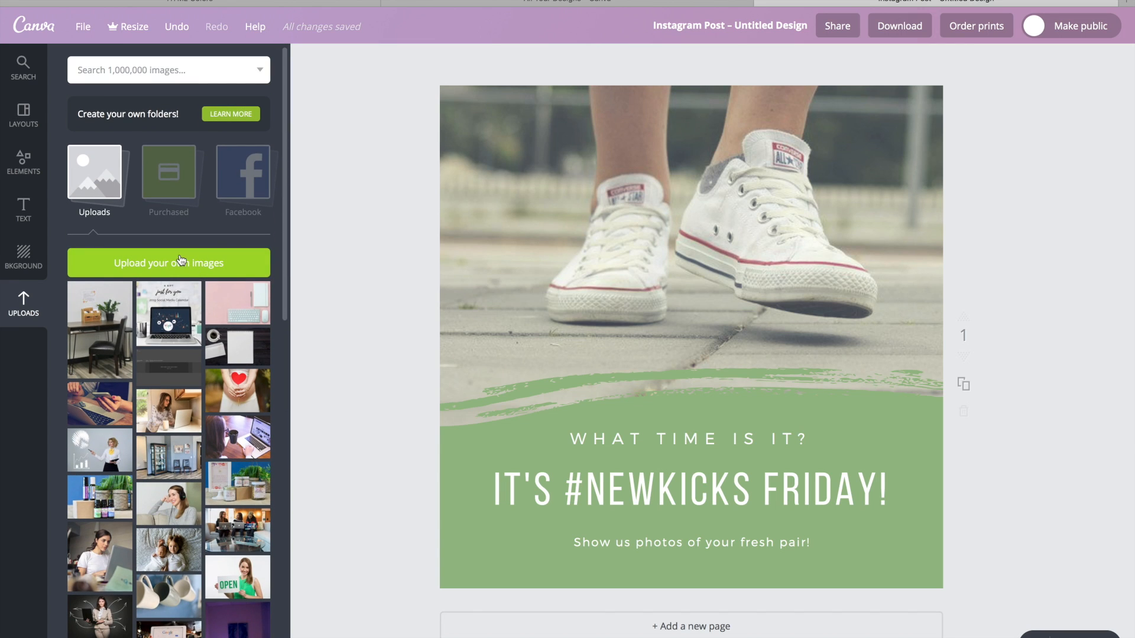
# Upload the photo of a woman wearing sunglasses in a wheat field from the computer.
pyautogui.click(182, 260)
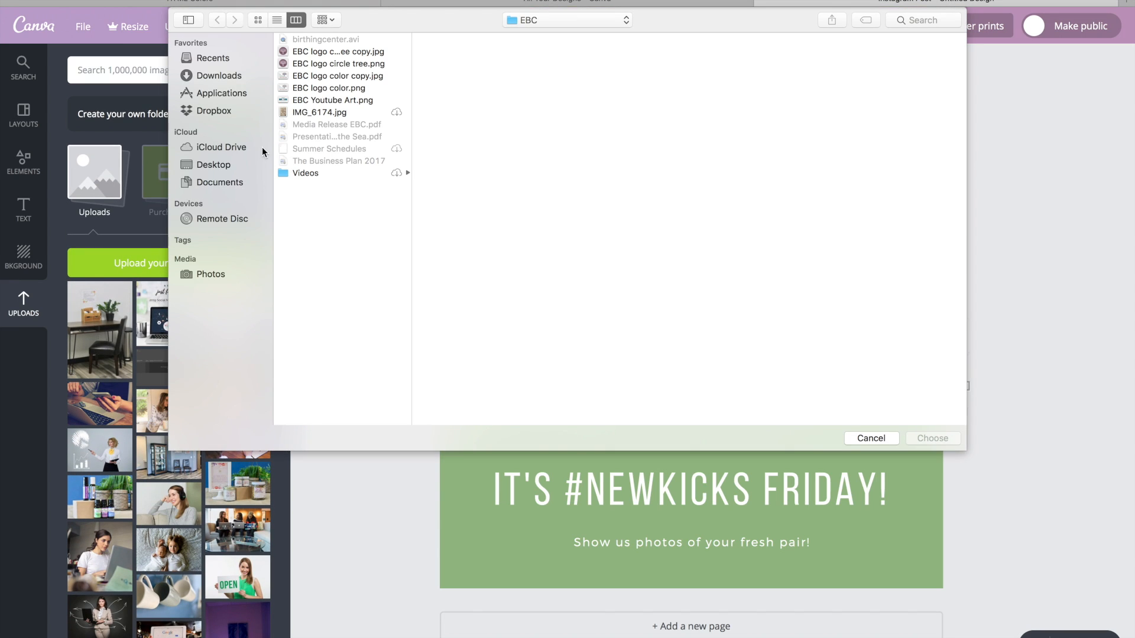
pyautogui.click(214, 164)
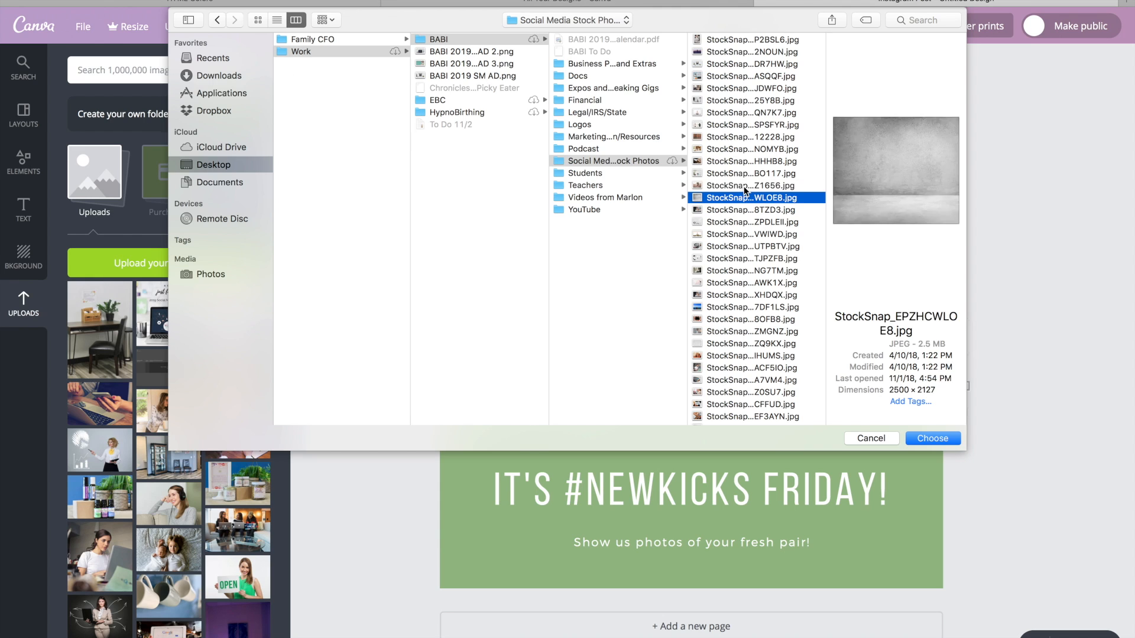
pyautogui.click(751, 185)
pyautogui.click(934, 440)
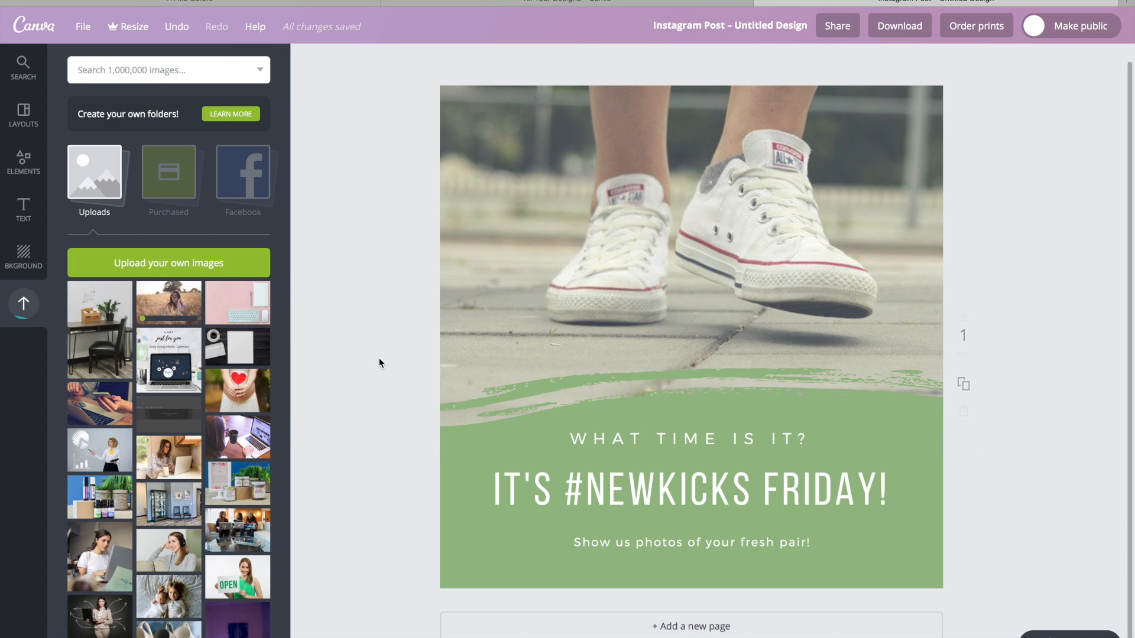
# Replace the sneaker photo with the uploaded wheat-field photo and shift it slightly down so the woman's whole head shows.
pyautogui.click(654, 239)
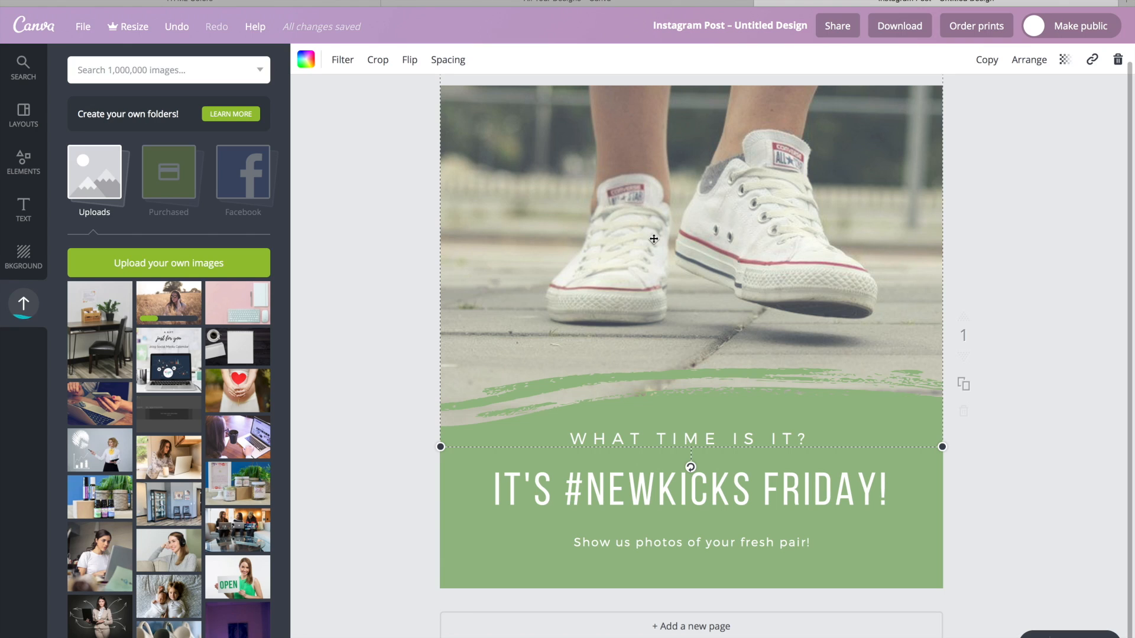
pyautogui.press('Delete')
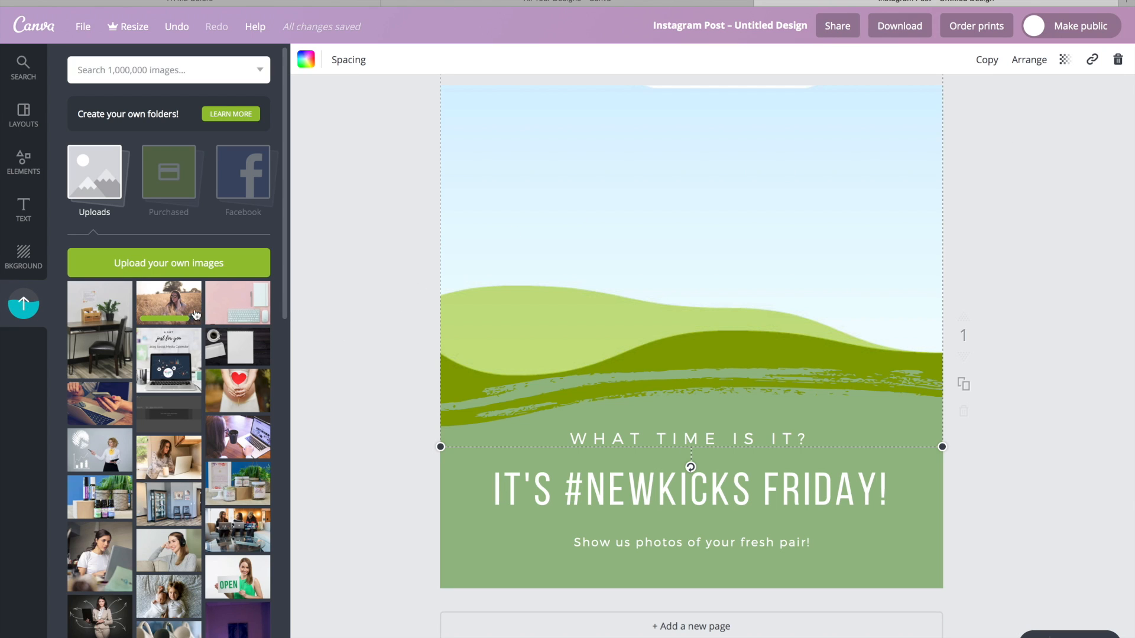
pyautogui.moveTo(174, 305); pyautogui.dragTo(578, 249)
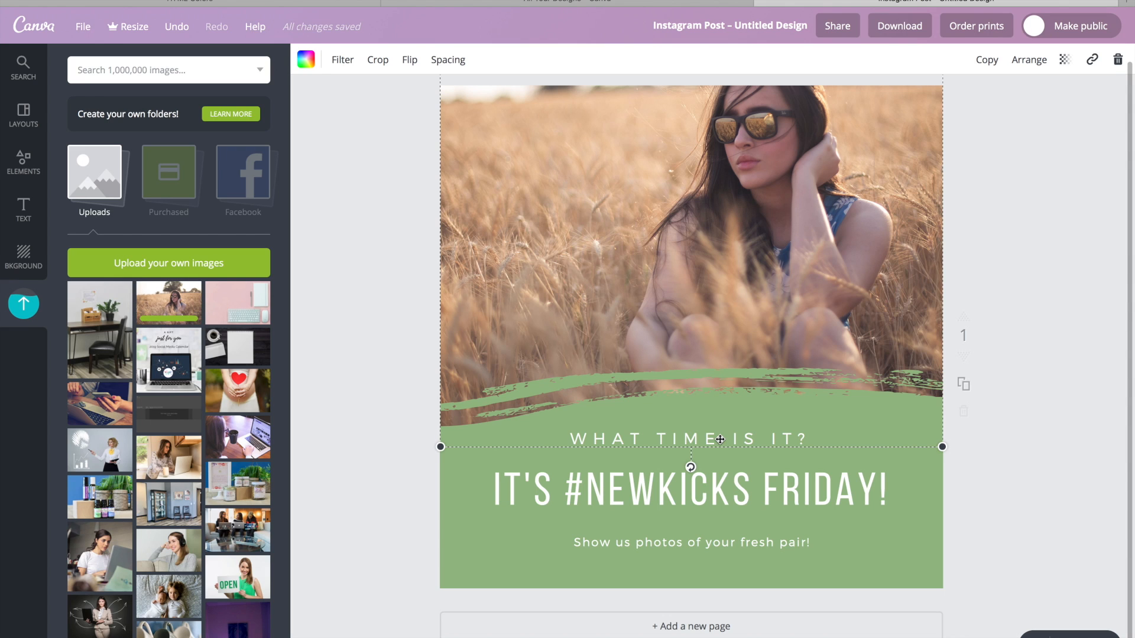
pyautogui.moveTo(761, 256); pyautogui.dragTo(765, 290)
pyautogui.moveTo(717, 334); pyautogui.dragTo(713, 336)
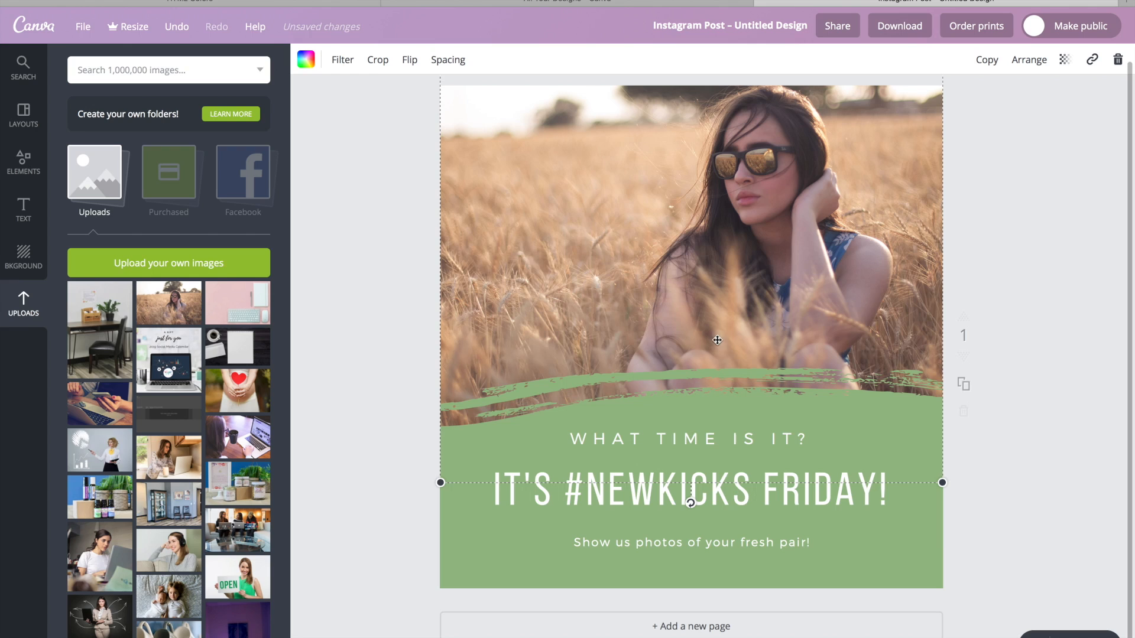
# Recolor the green brush-stroke shape behind the text with the purple brand color.
pyautogui.click(899, 525)
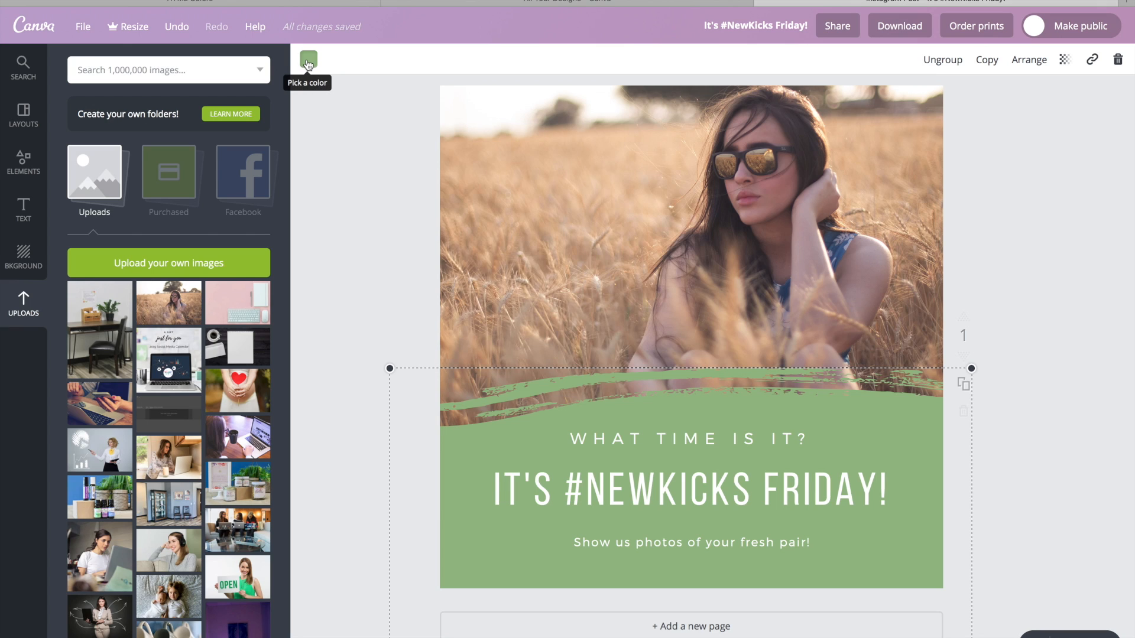
pyautogui.click(307, 59)
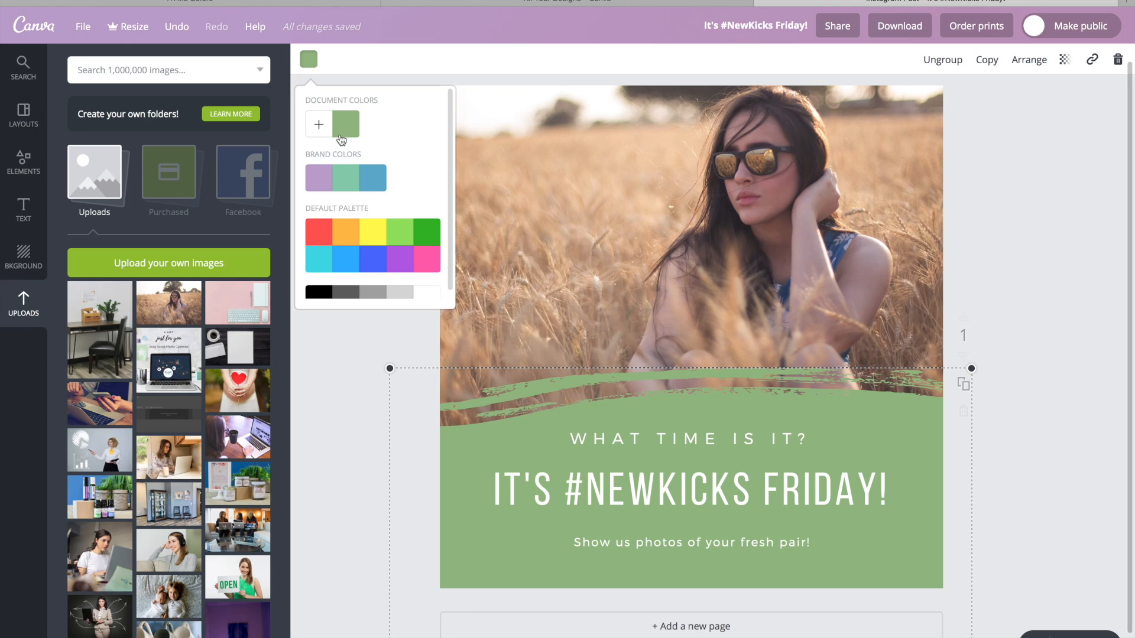
pyautogui.click(379, 185)
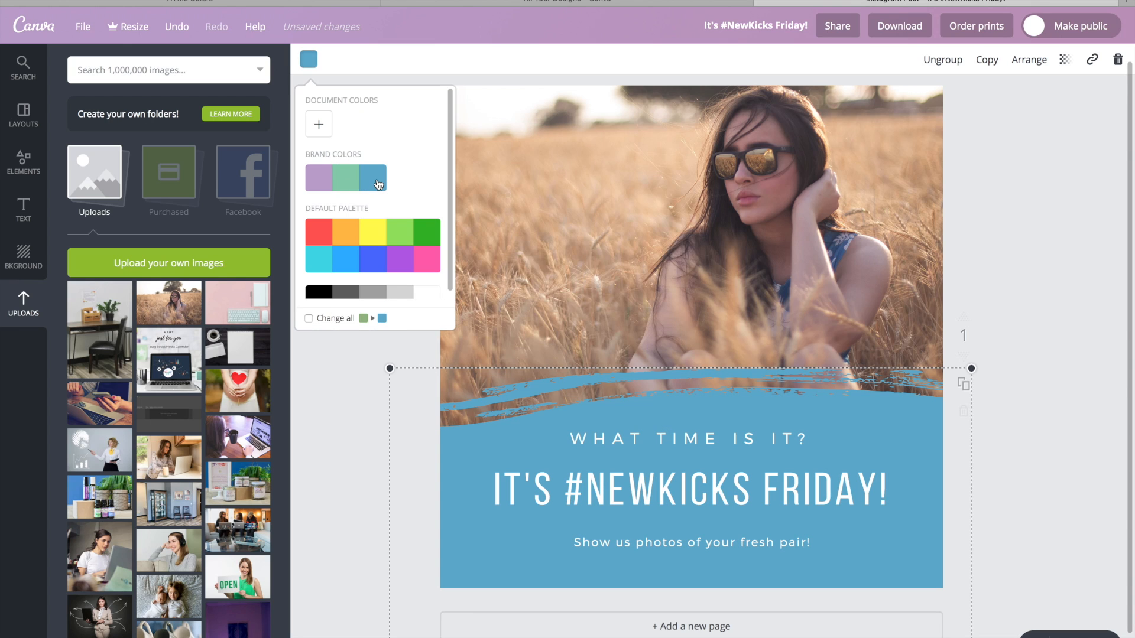
pyautogui.click(320, 184)
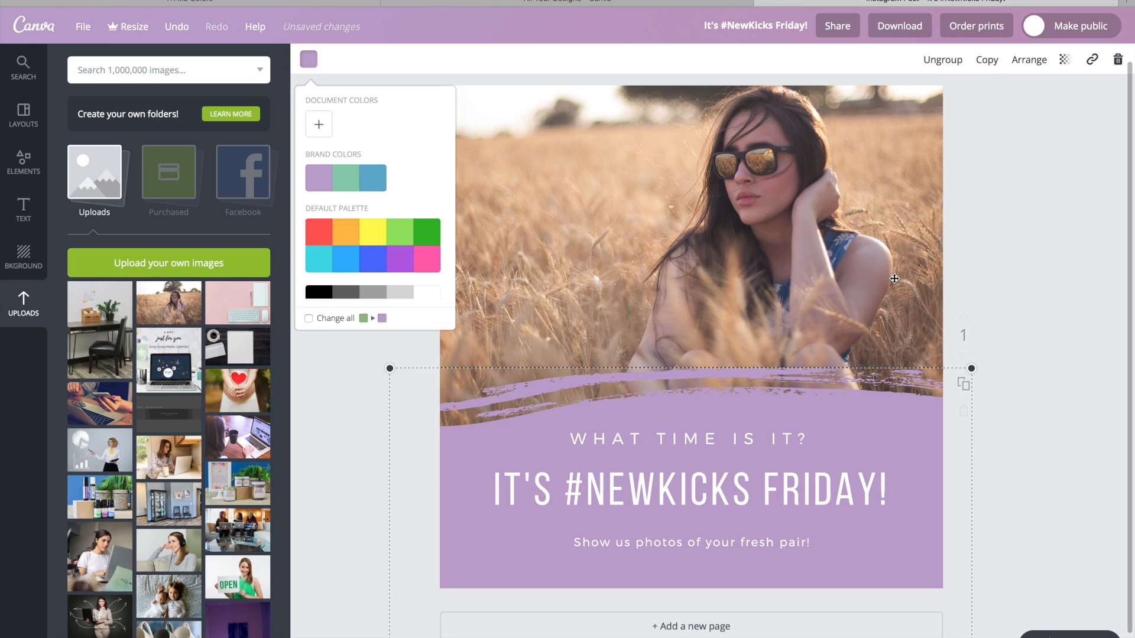
pyautogui.click(849, 465)
# Replace the "What time is it?" line with "this is a post" and the large headline below it with "hi".
pyautogui.click(792, 438)
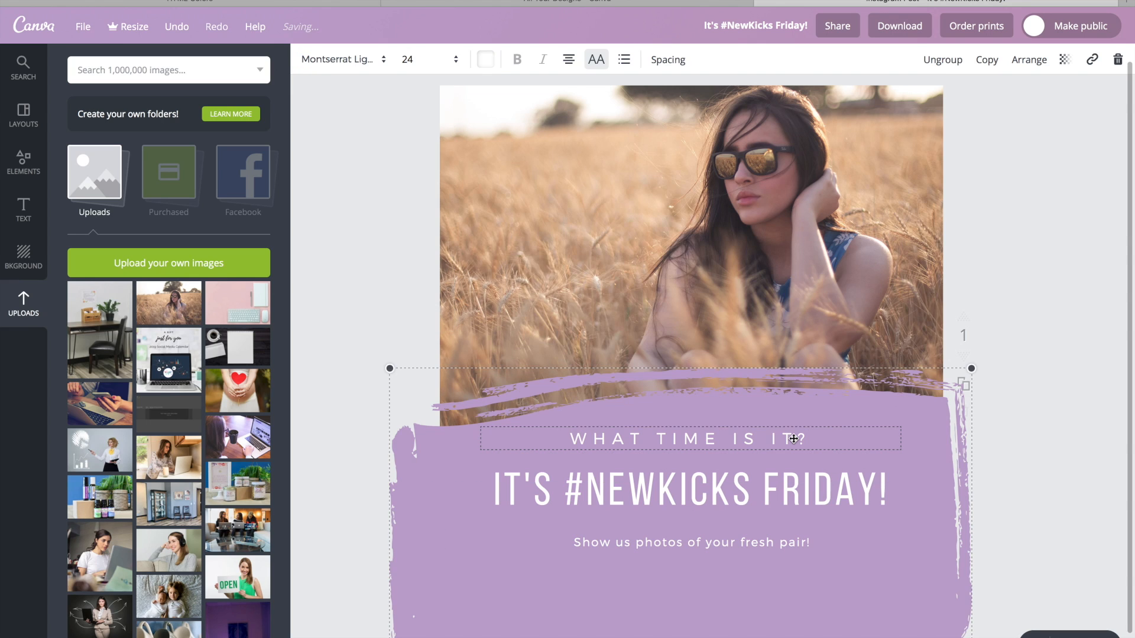
pyautogui.press('super+a')
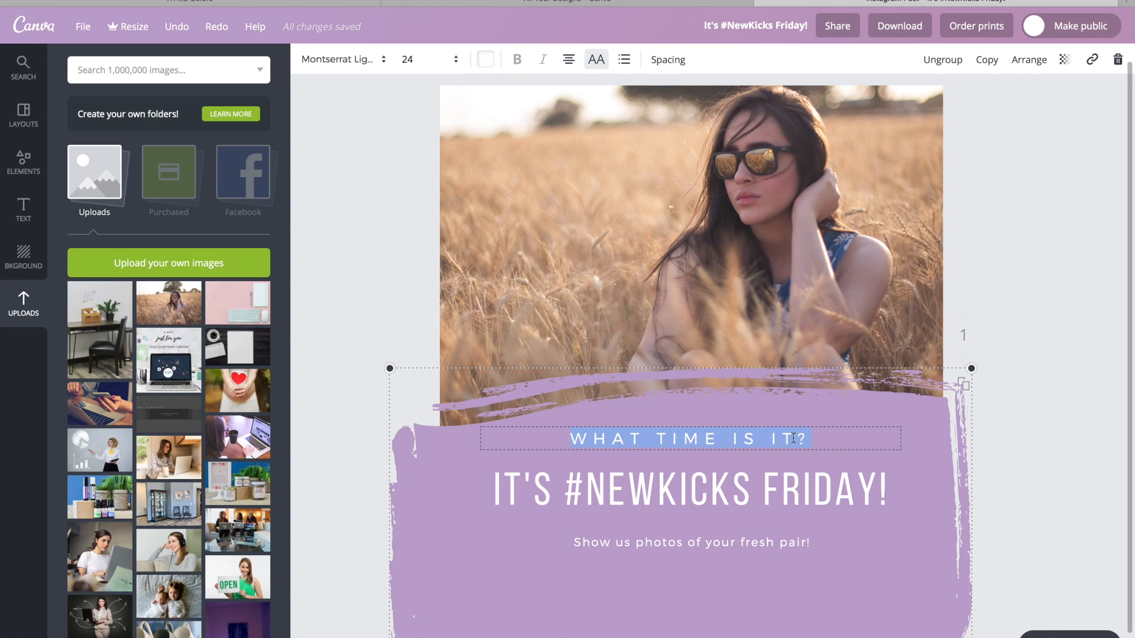
pyautogui.press('BackSpace')
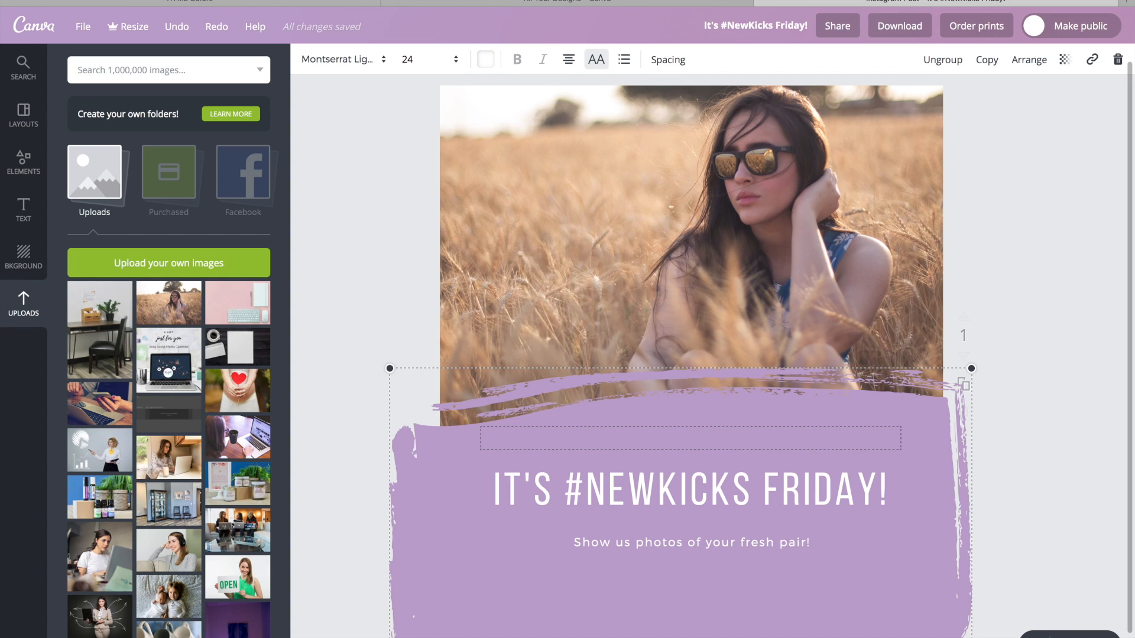
pyautogui.write('this is a post')
pyautogui.click(798, 483)
pyautogui.click(798, 483)
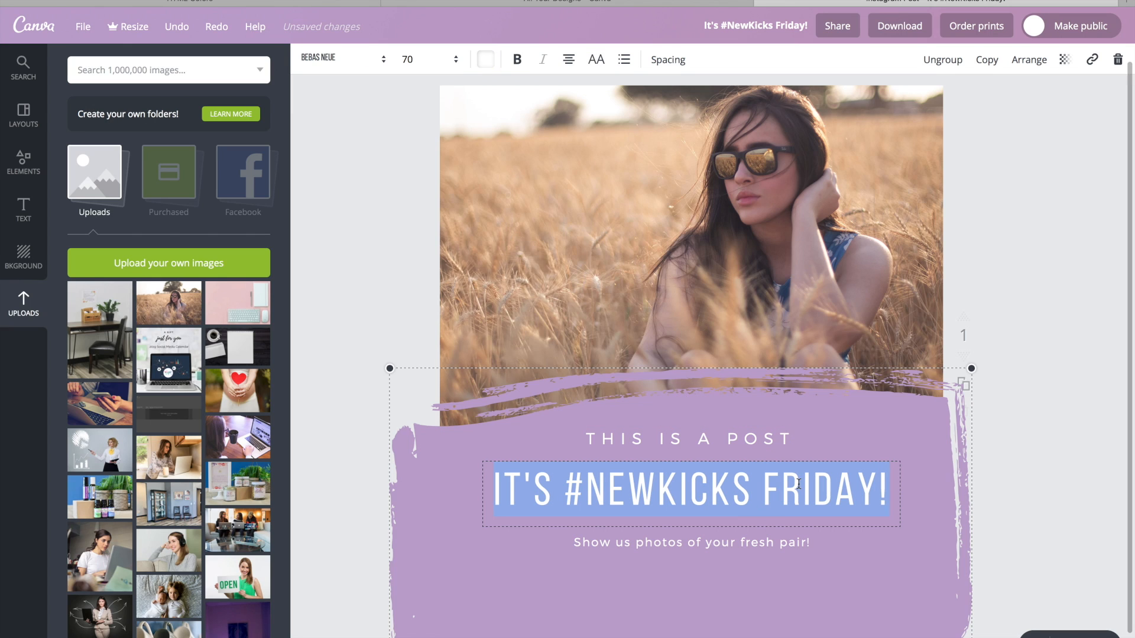
pyautogui.write('hi')
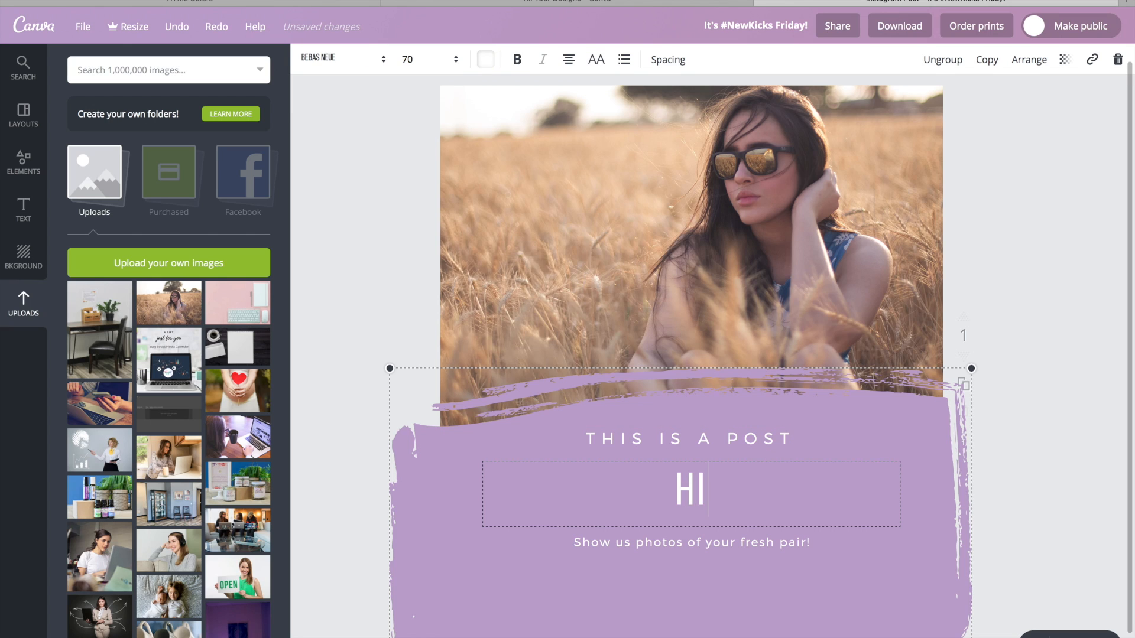
# Replace the small line below the headline with the web address edmondbirthcenter.com.
pyautogui.click(797, 542)
pyautogui.click(797, 542)
pyautogui.write('e')
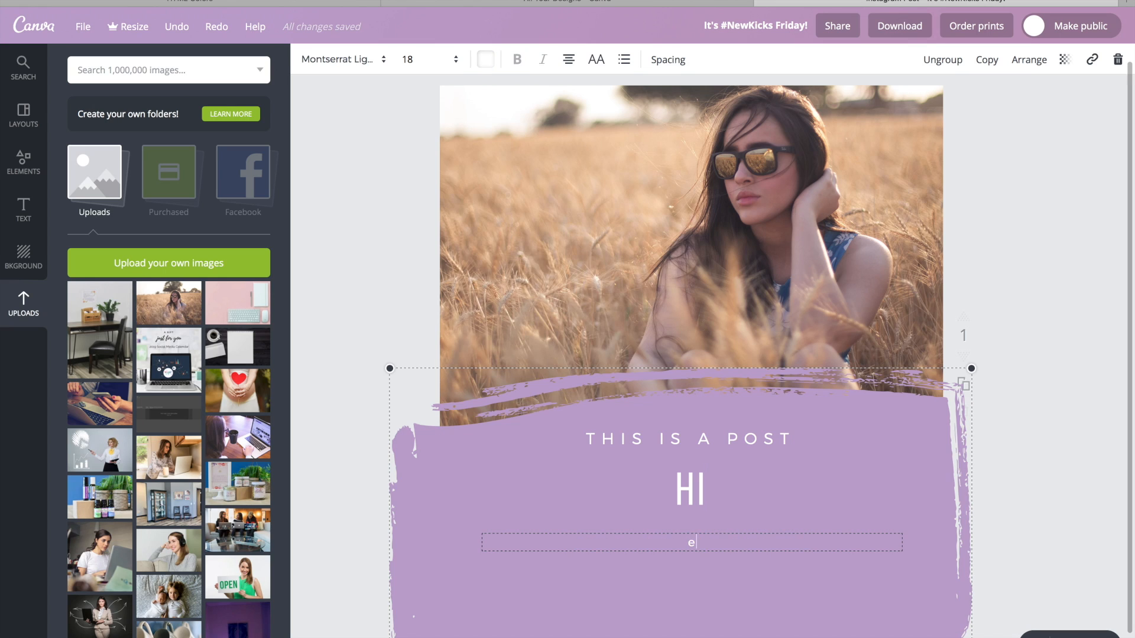
pyautogui.write('dmondbirthcenter.com')
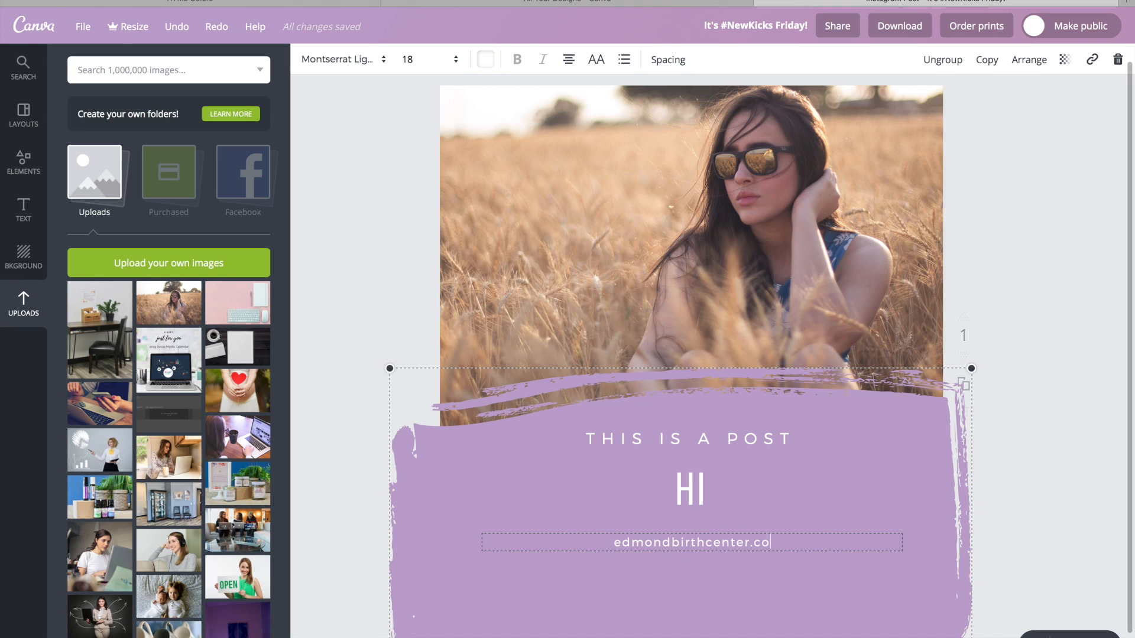
pyautogui.click(346, 90)
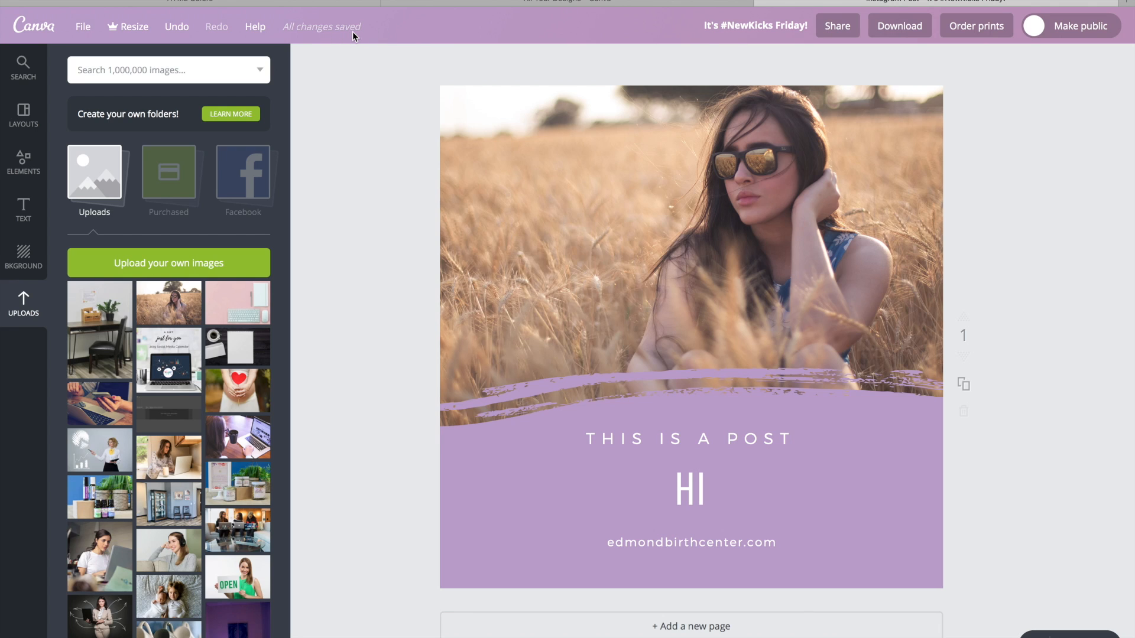
# Rename the design as "EBC Insta".
pyautogui.click(760, 26)
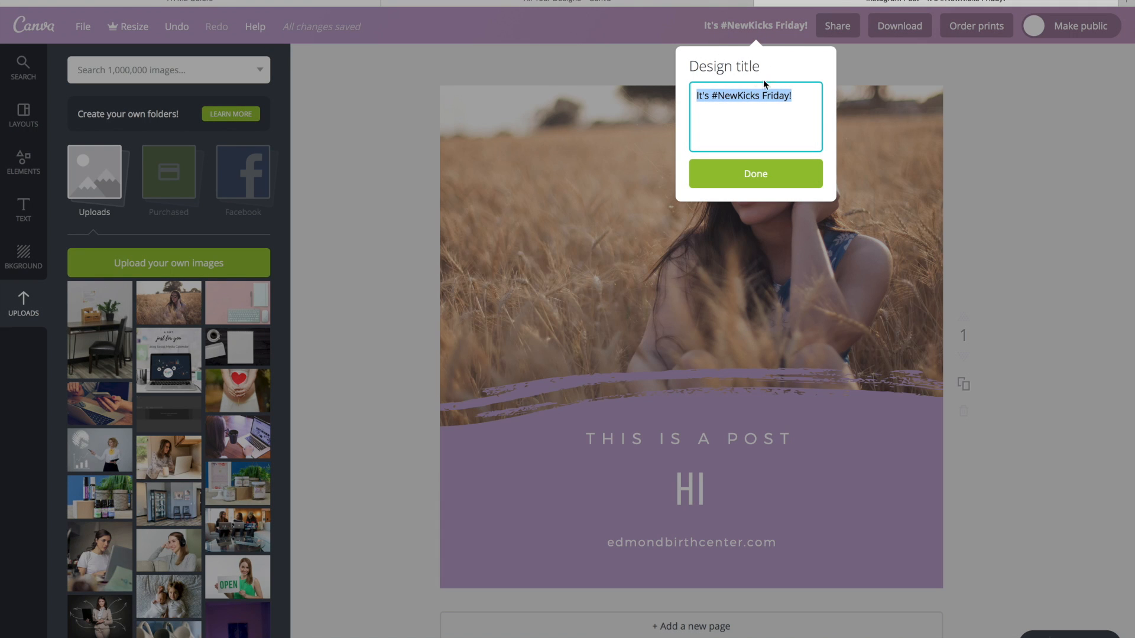
pyautogui.press('BackSpace')
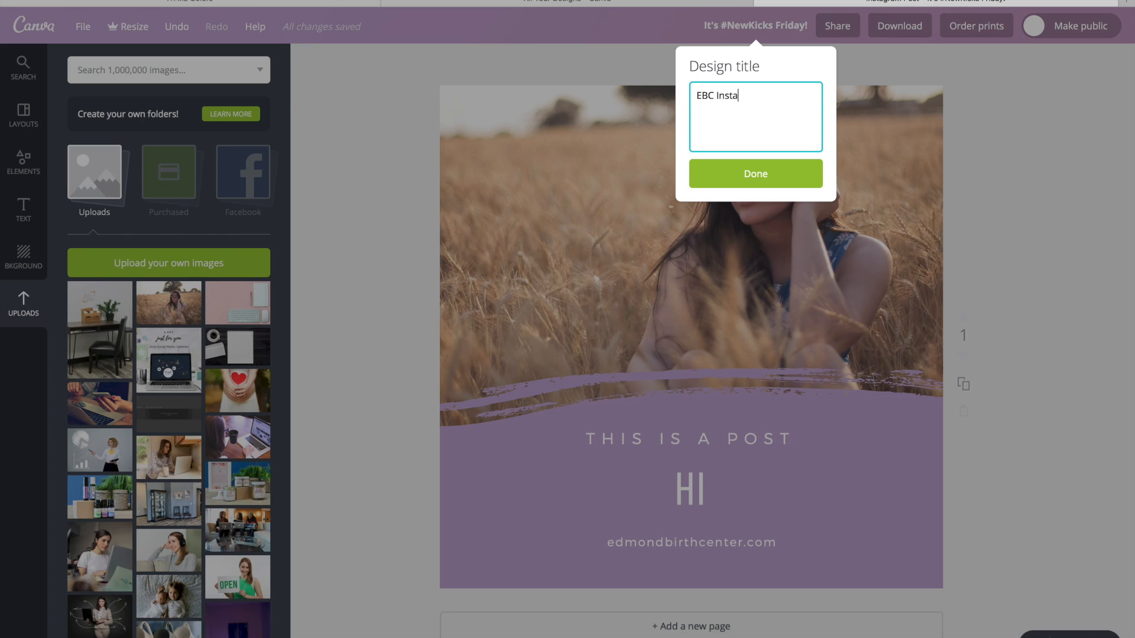
pyautogui.click(760, 176)
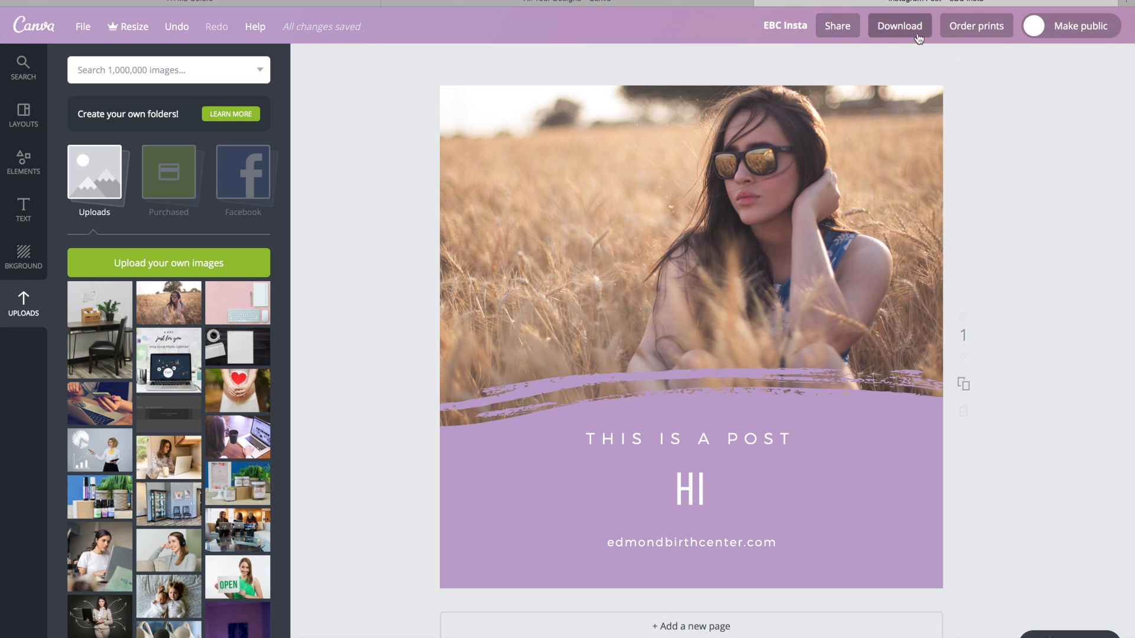
# Examine the file types offered for downloading the design.
pyautogui.click(902, 26)
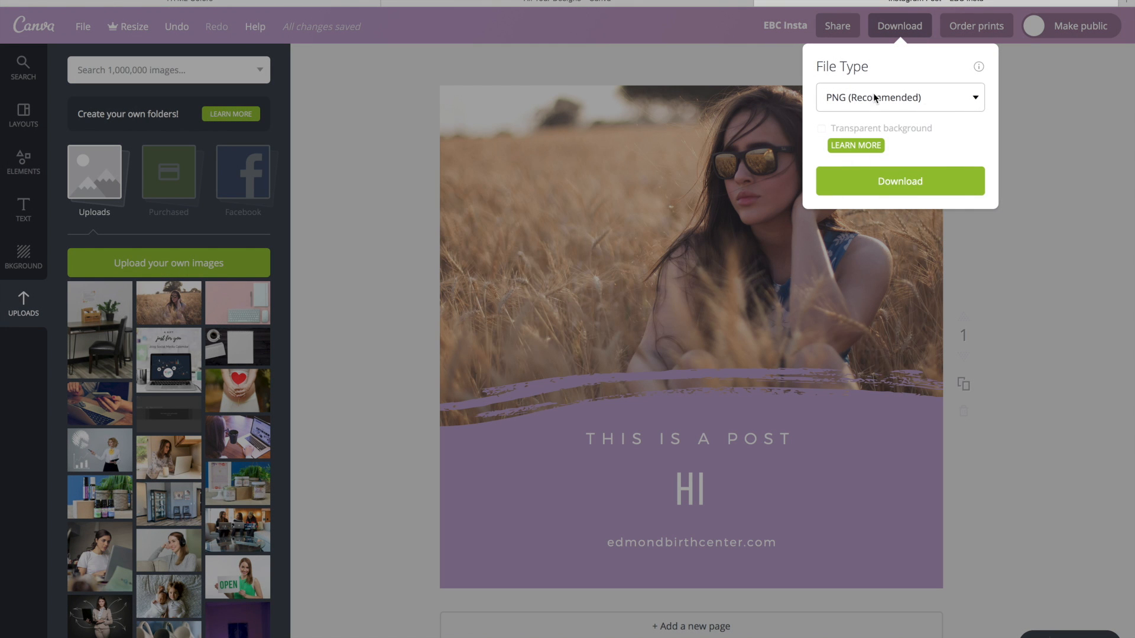
pyautogui.click(974, 99)
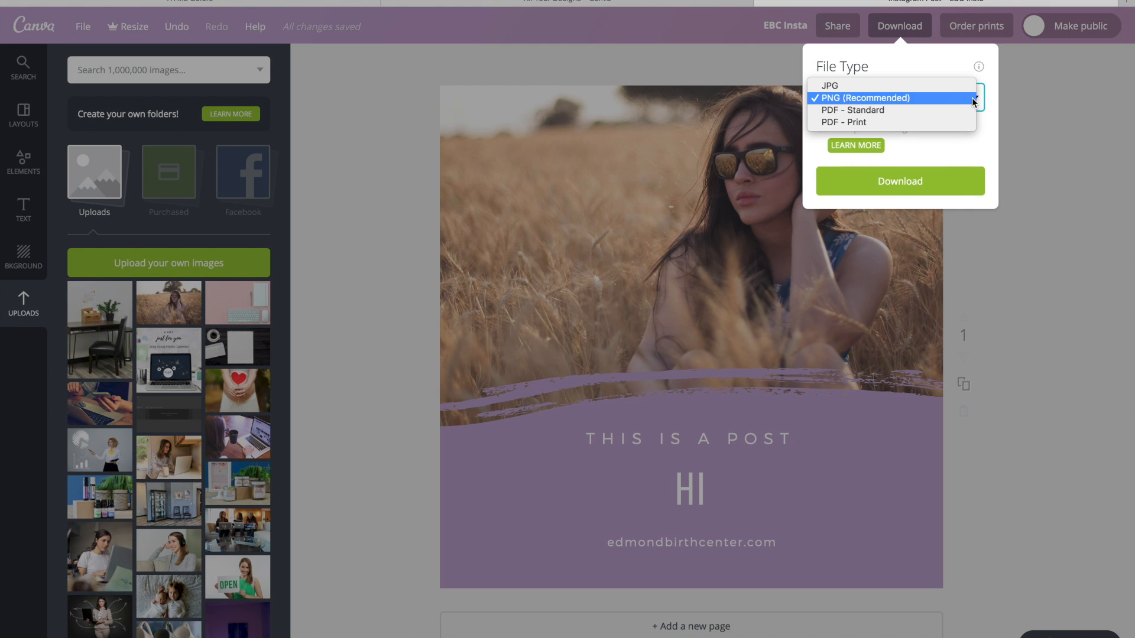
pyautogui.click(973, 98)
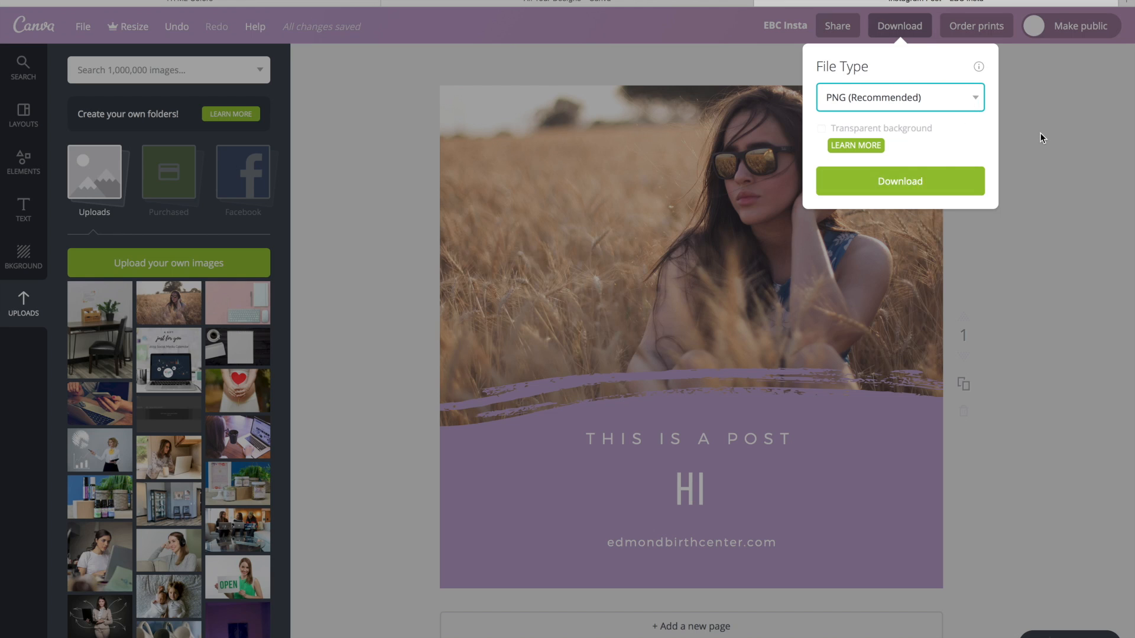
pyautogui.click(1041, 138)
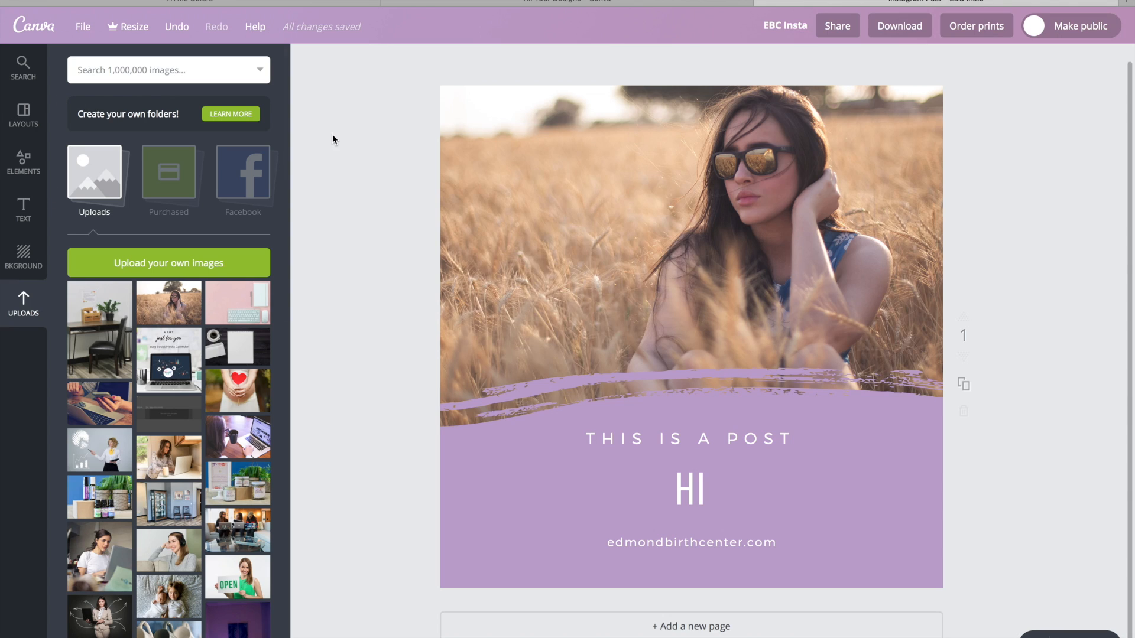
# Search for "circle frame" and place a free circular frame, scaled down, in the lower-left part of the purple area.
pyautogui.click(180, 70)
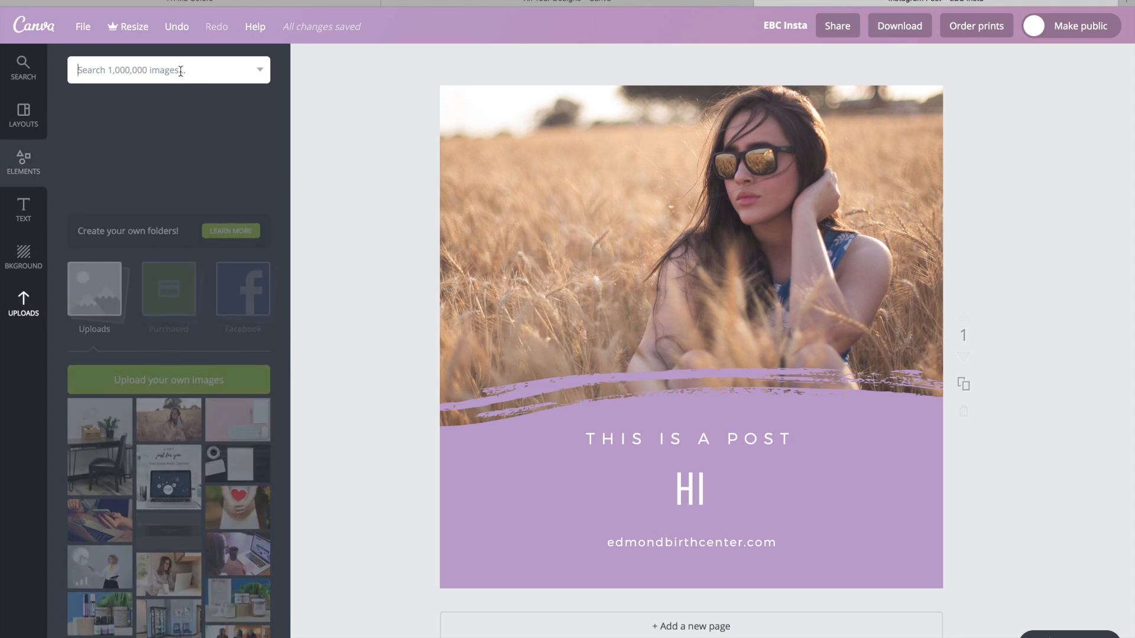
pyautogui.write('circle frame')
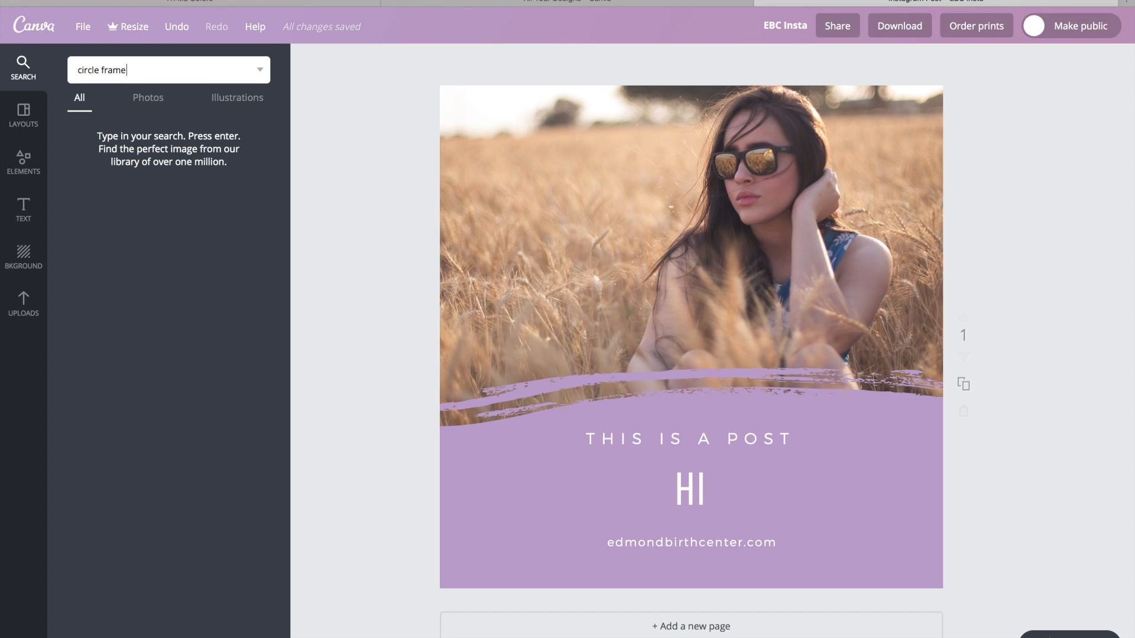
pyautogui.press('Return')
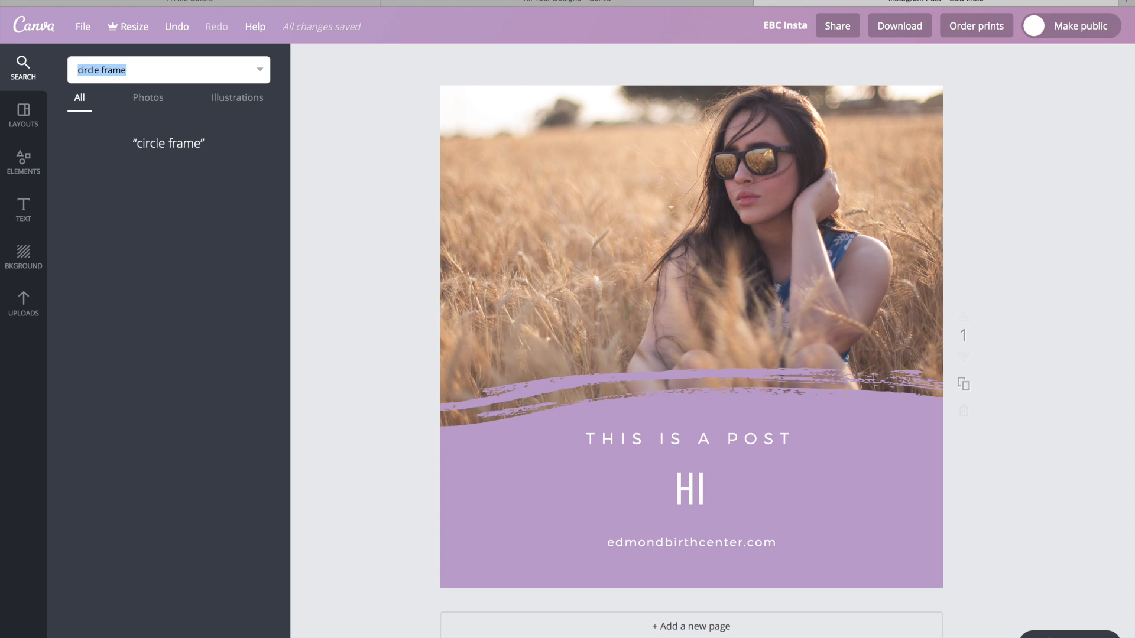
pyautogui.moveTo(198, 208); pyautogui.dragTo(597, 413)
pyautogui.moveTo(708, 284); pyautogui.dragTo(596, 395)
pyautogui.moveTo(542, 459); pyautogui.dragTo(540, 503)
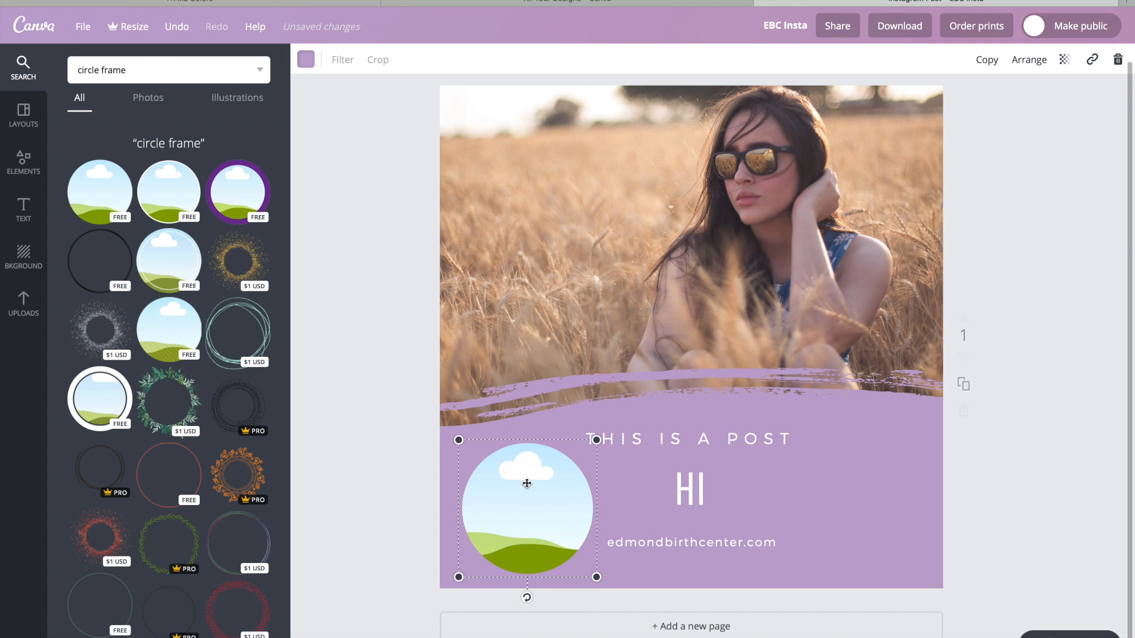
# Fill the circular frame with the round purple tree logo from the uploaded images.
pyautogui.click(16, 297)
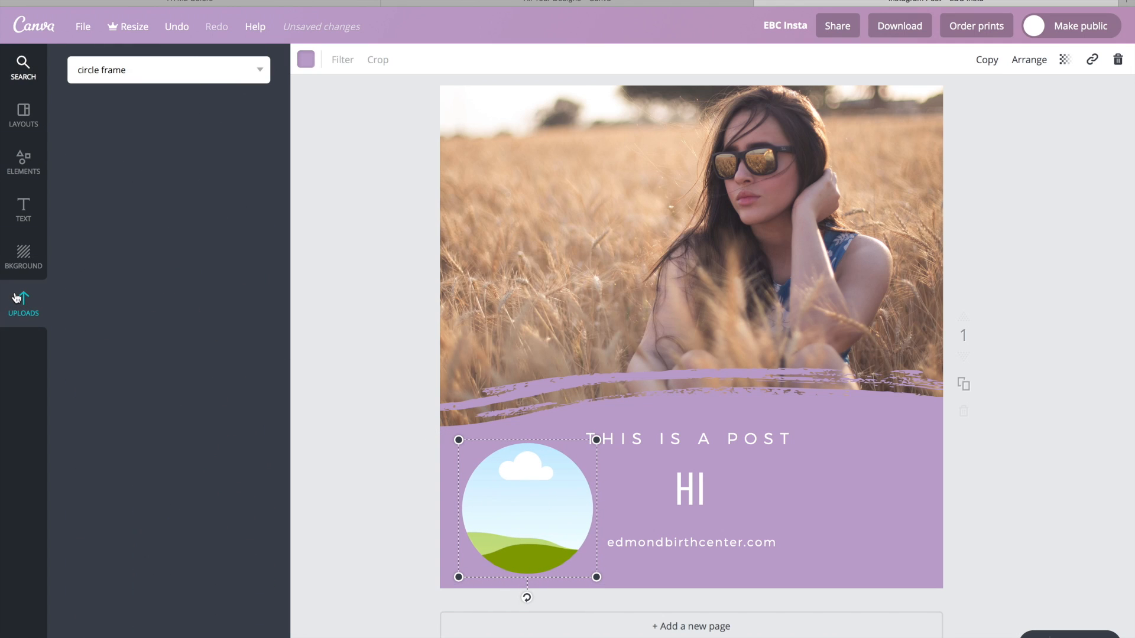
pyautogui.scroll(-2, 162, 460)
pyautogui.scroll(-15, 163, 460)
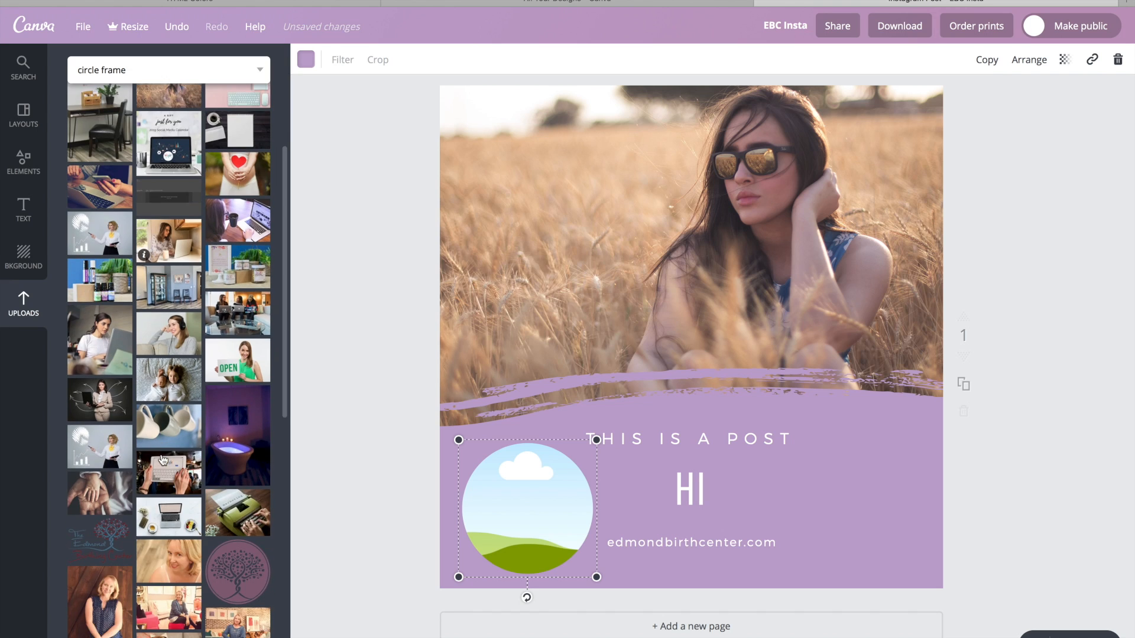
pyautogui.scroll(-3, 164, 460)
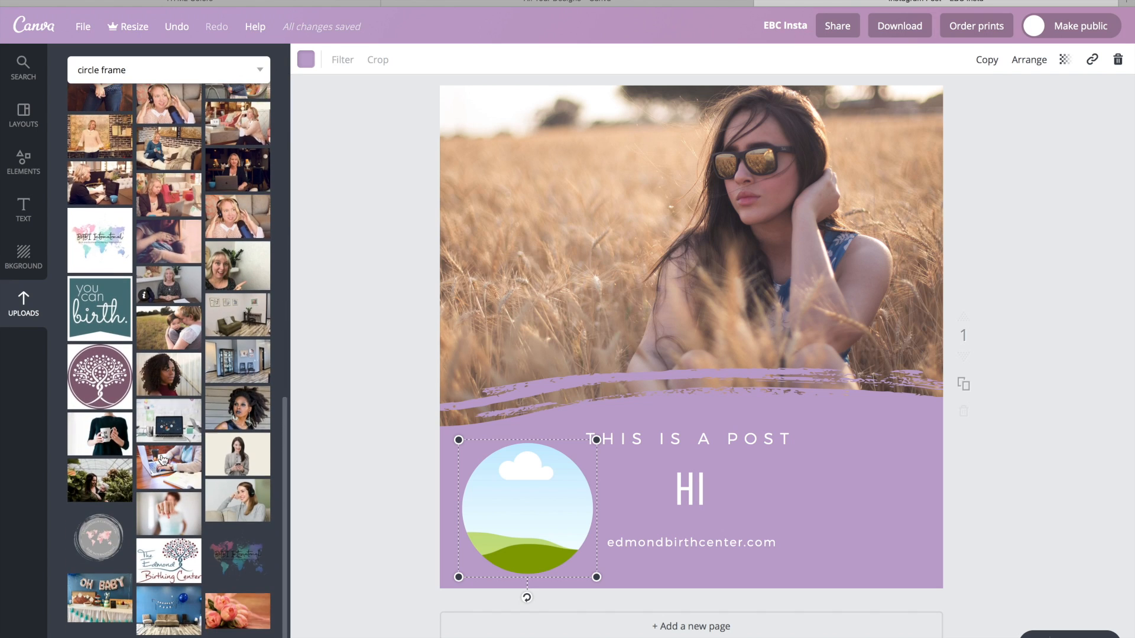
pyautogui.moveTo(100, 372); pyautogui.dragTo(497, 498)
pyautogui.click(879, 488)
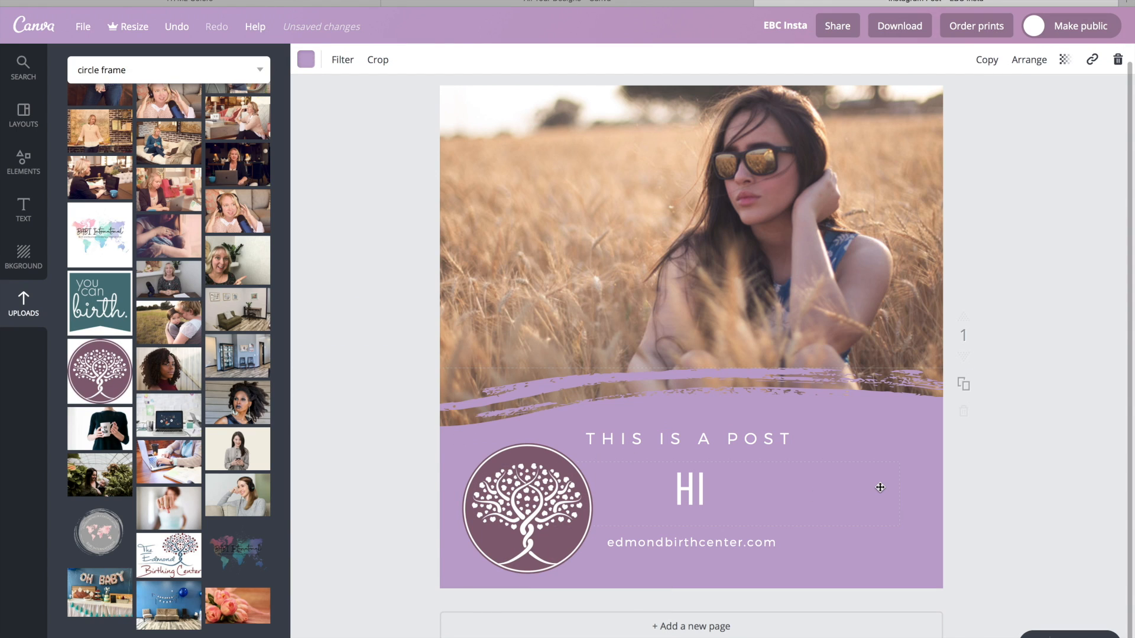
pyautogui.click(1029, 444)
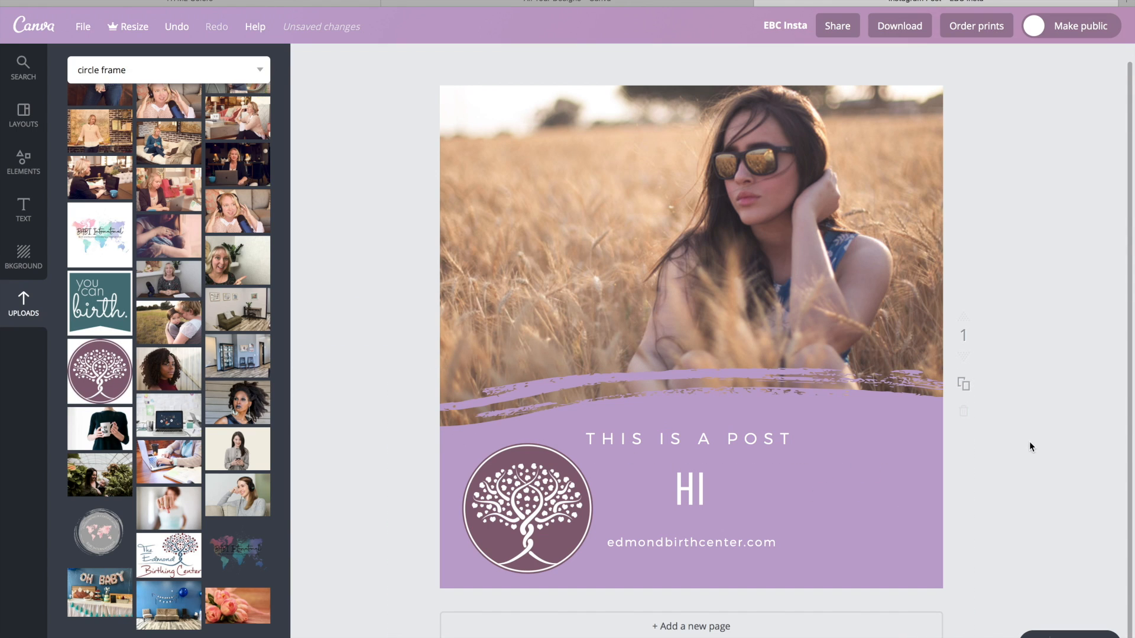
# Shrink the circular tree logo to about half its size and position it to the left of the "HI" headline.
pyautogui.click(540, 490)
pyautogui.moveTo(594, 441); pyautogui.dragTo(509, 506)
pyautogui.moveTo(496, 544); pyautogui.dragTo(510, 507)
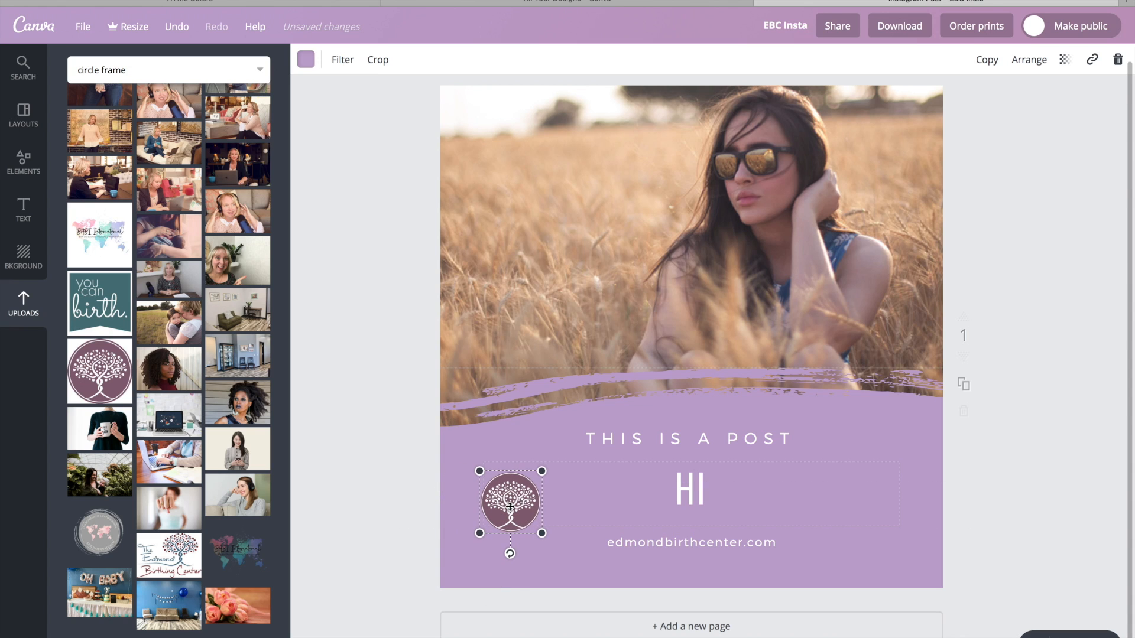
pyautogui.click(1045, 508)
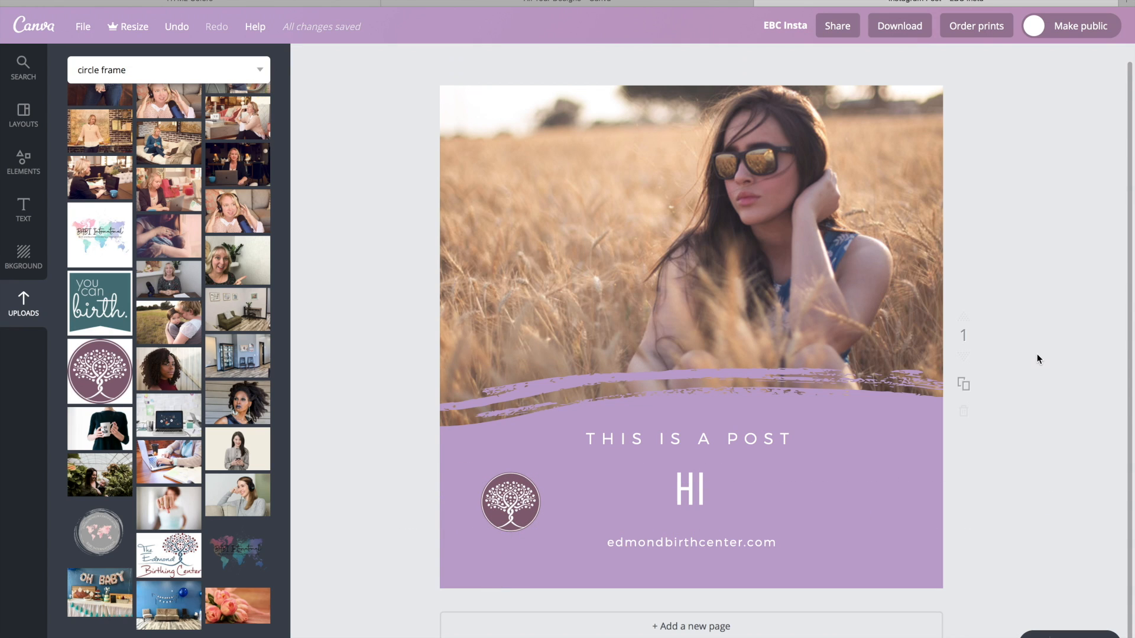
# Examine the layering options for the circular tree logo relative to the purple brush shape and the photo.
pyautogui.scroll(1, 1037, 355)
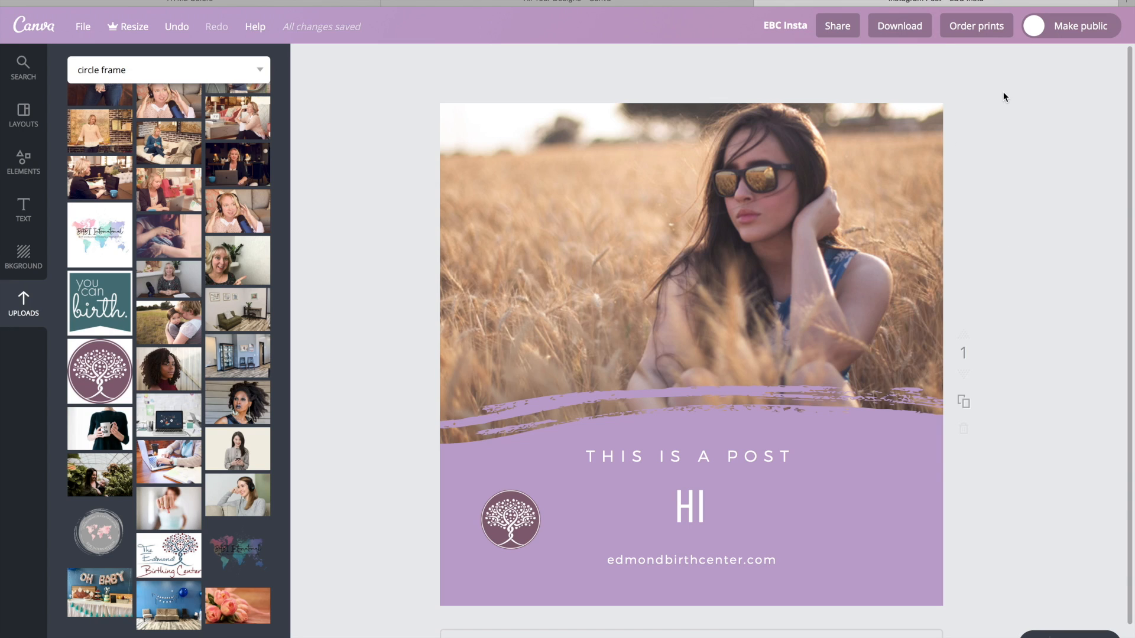
pyautogui.click(514, 518)
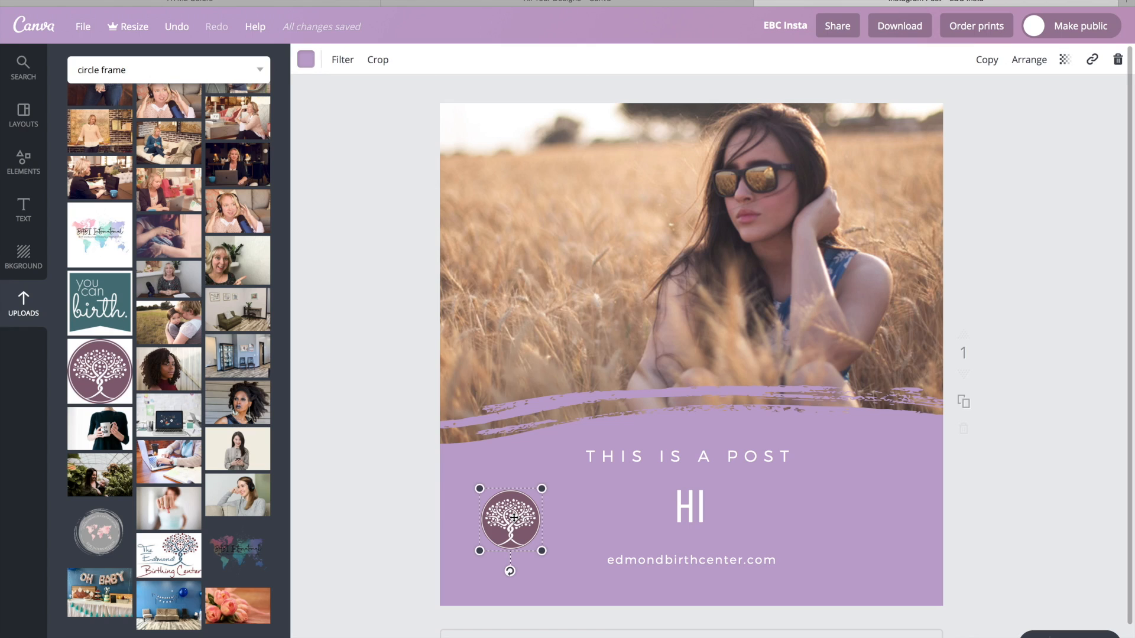
pyautogui.click(1030, 62)
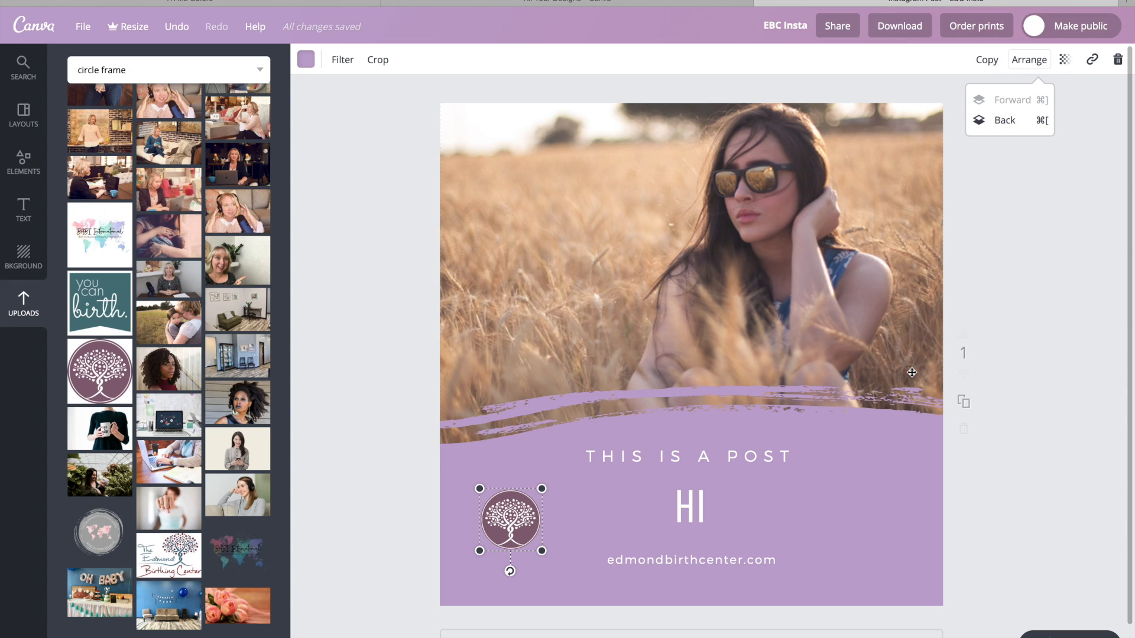
pyautogui.click(871, 459)
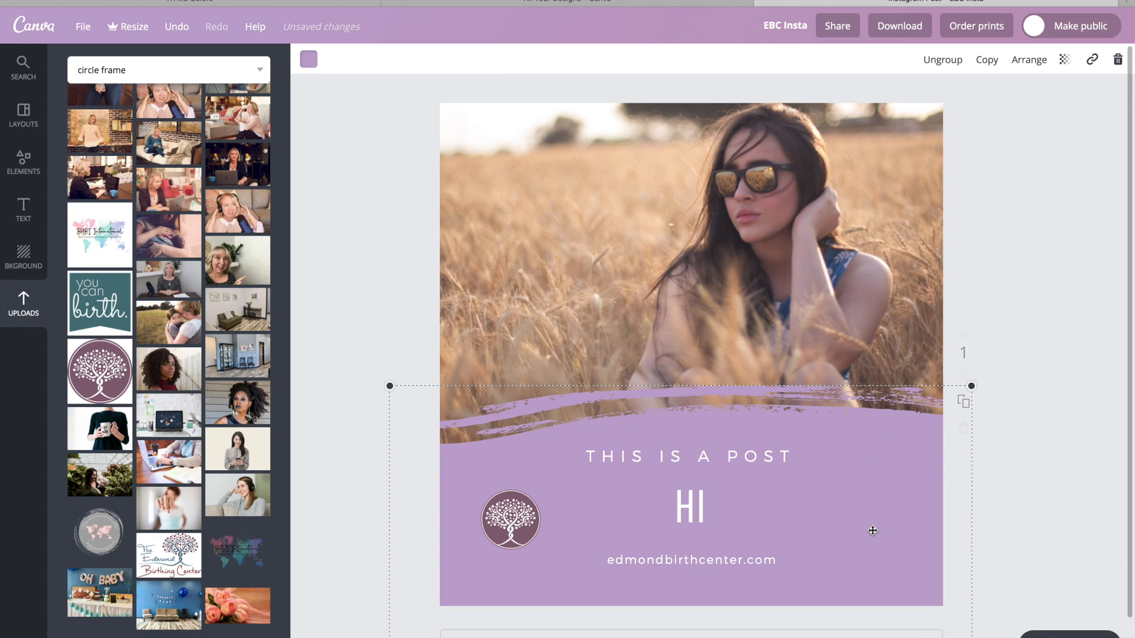
pyautogui.hotkey('ctrl', 'z')
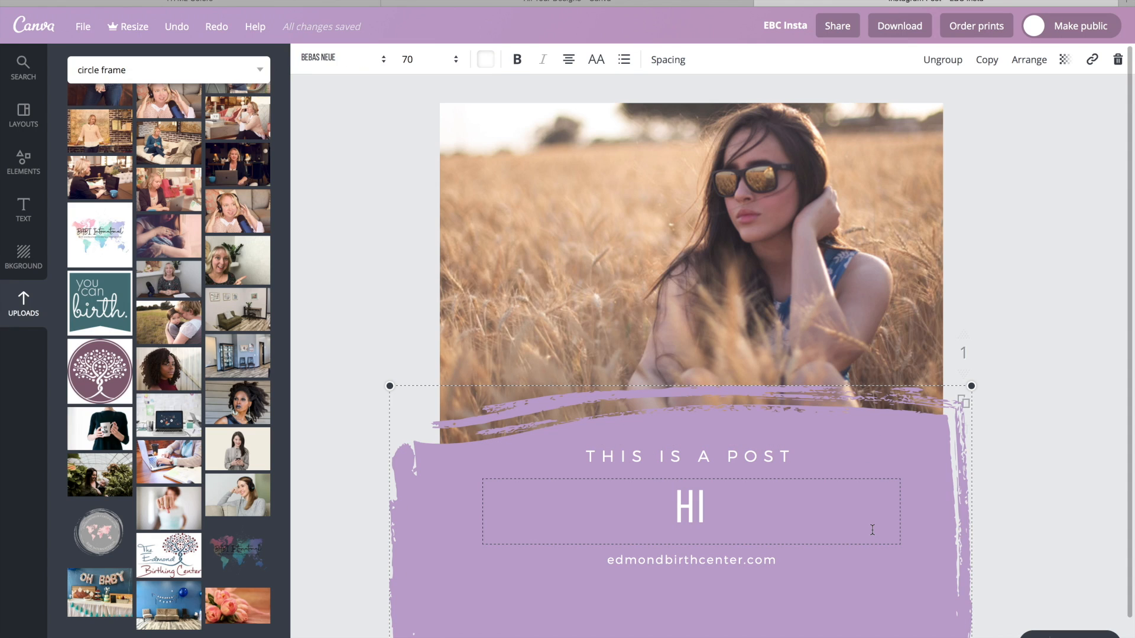
pyautogui.hotkey('ctrl', 'shift', 'z')
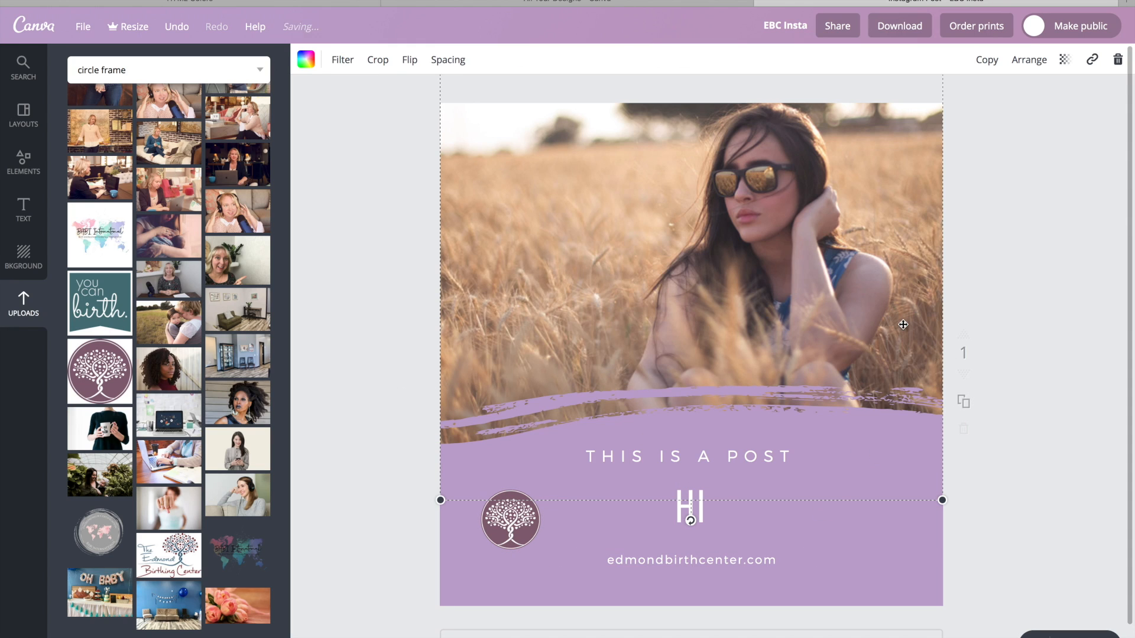
pyautogui.click(1011, 254)
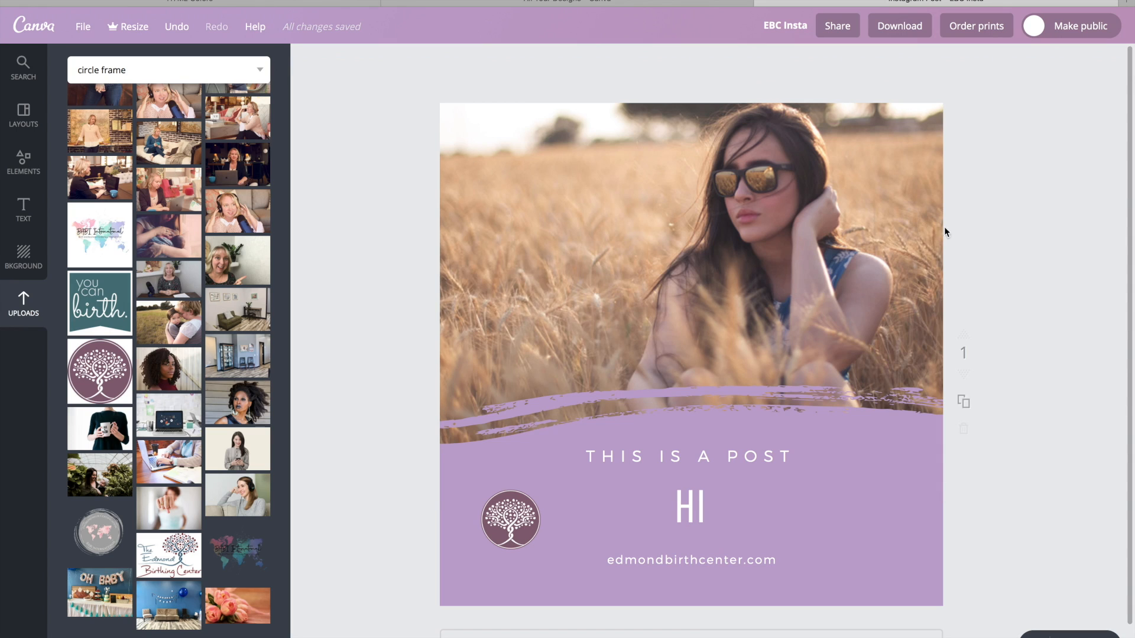
# Look through the available font sizes and fonts for the "This is a post" line.
pyautogui.click(912, 205)
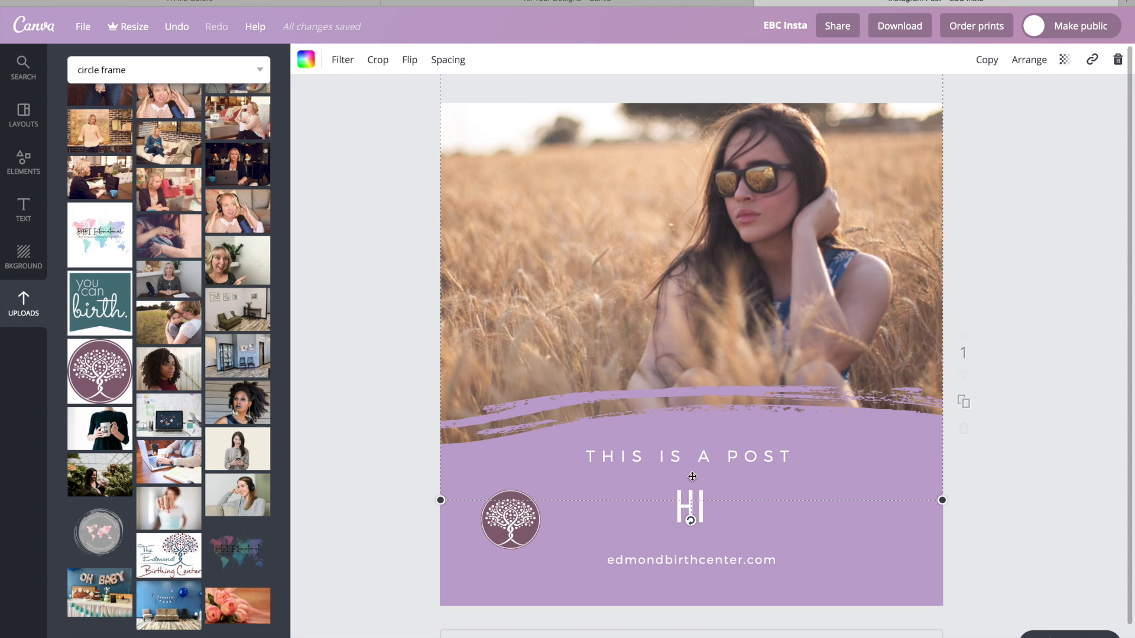
pyautogui.press('super+z')
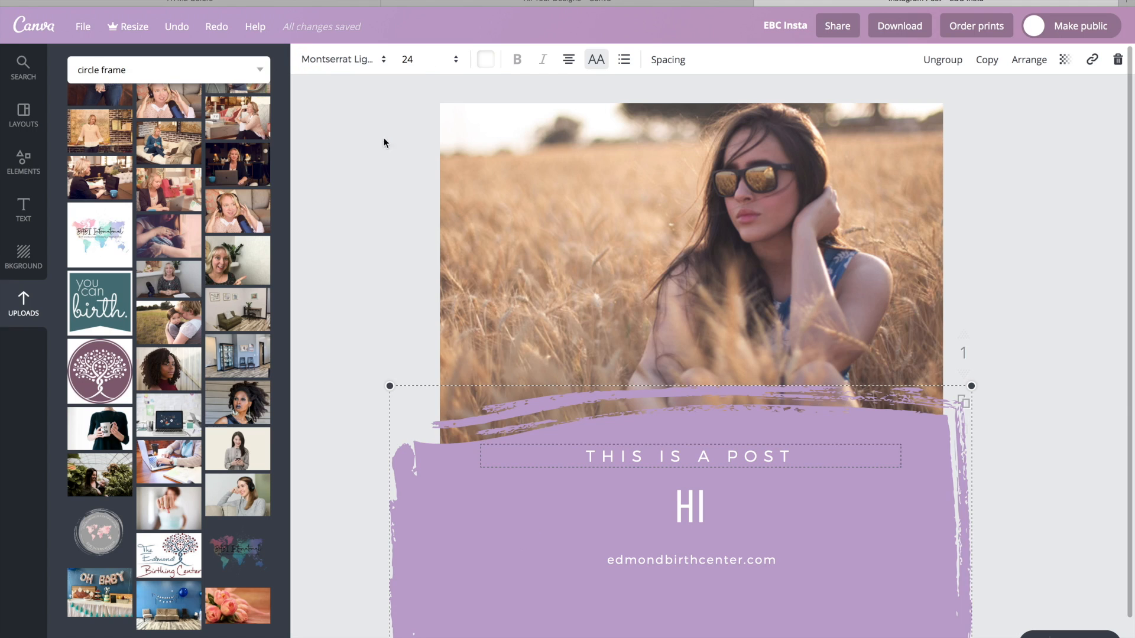
pyautogui.click(458, 64)
pyautogui.click(382, 60)
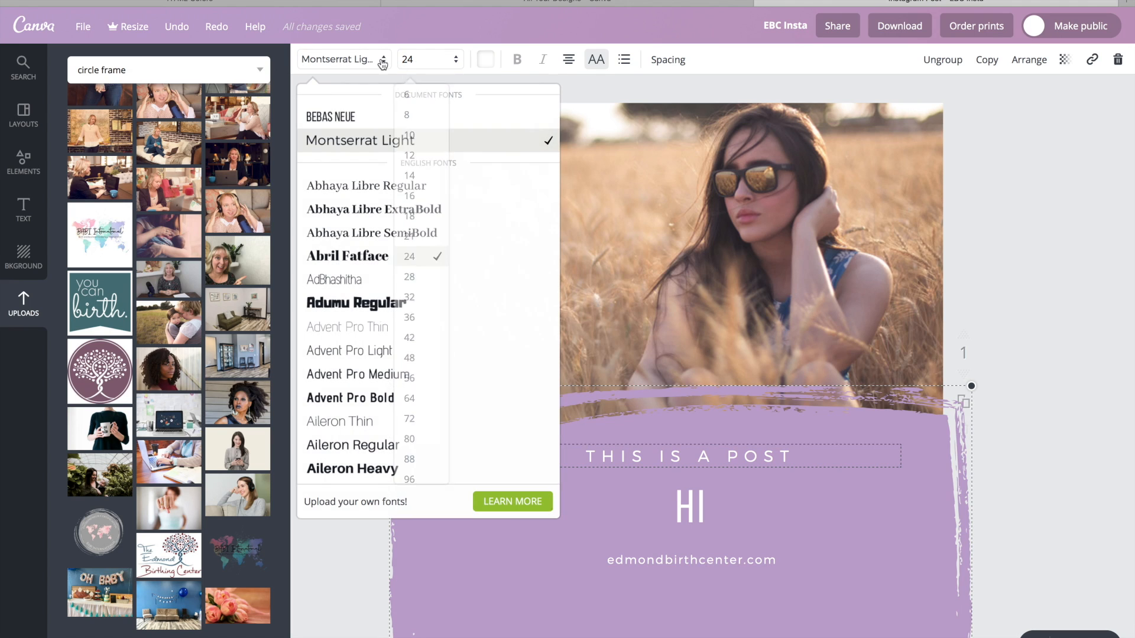
pyautogui.scroll(-10, 392, 362)
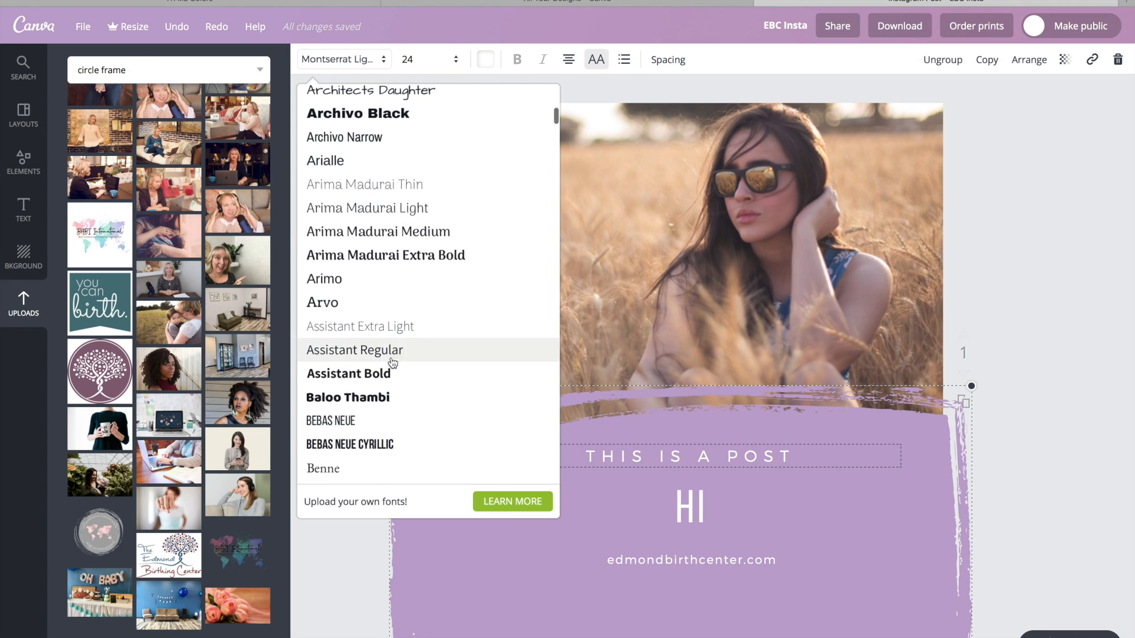
pyautogui.scroll(10, 393, 361)
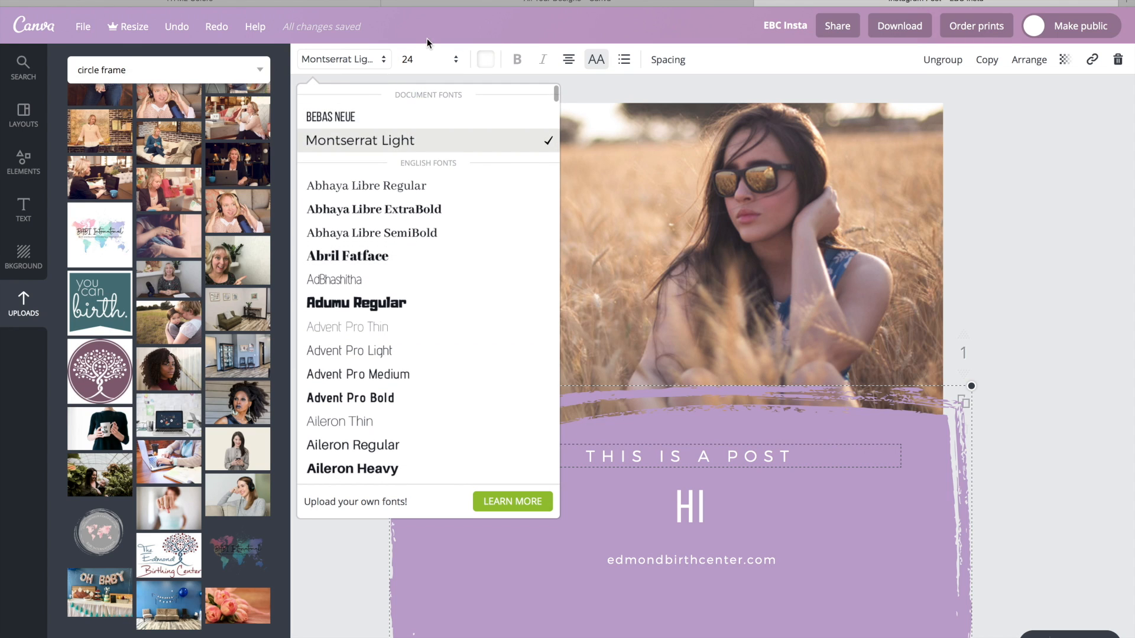
pyautogui.click(424, 33)
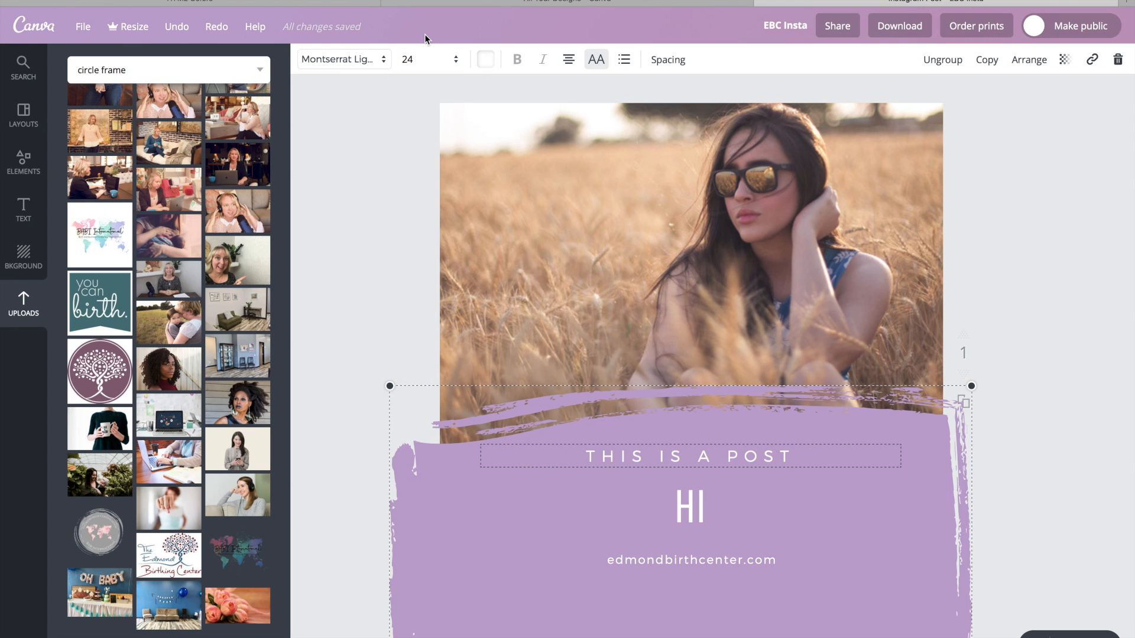
# Add the ready-made text combination with an italic doctor's name and a five-line address over the "HI" headline.
pyautogui.click(20, 206)
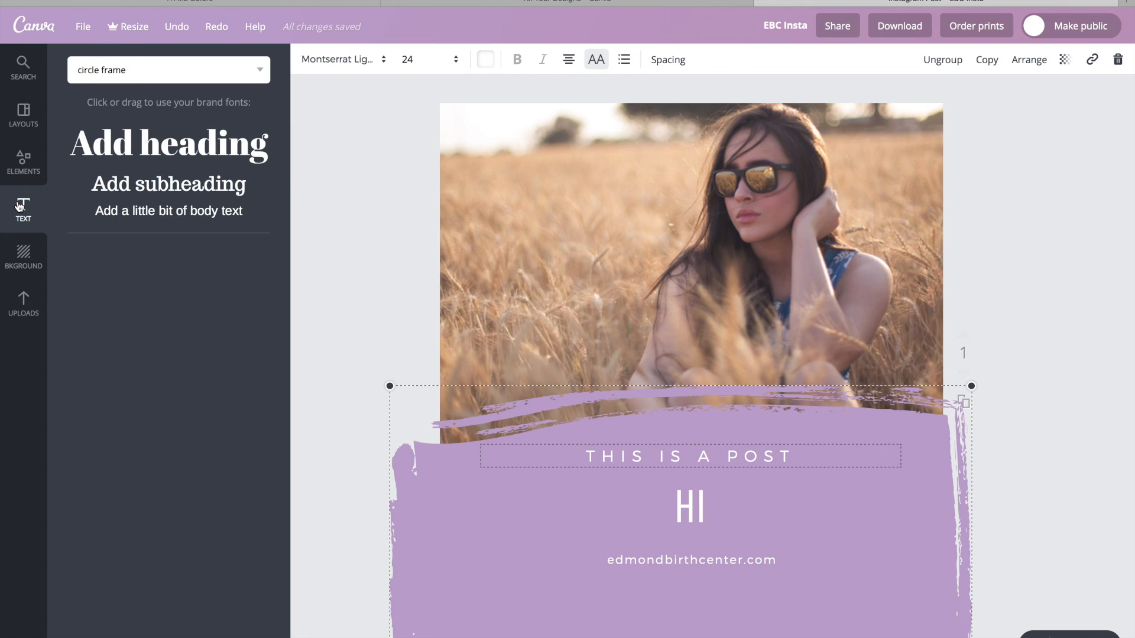
pyautogui.scroll(-10, 185, 484)
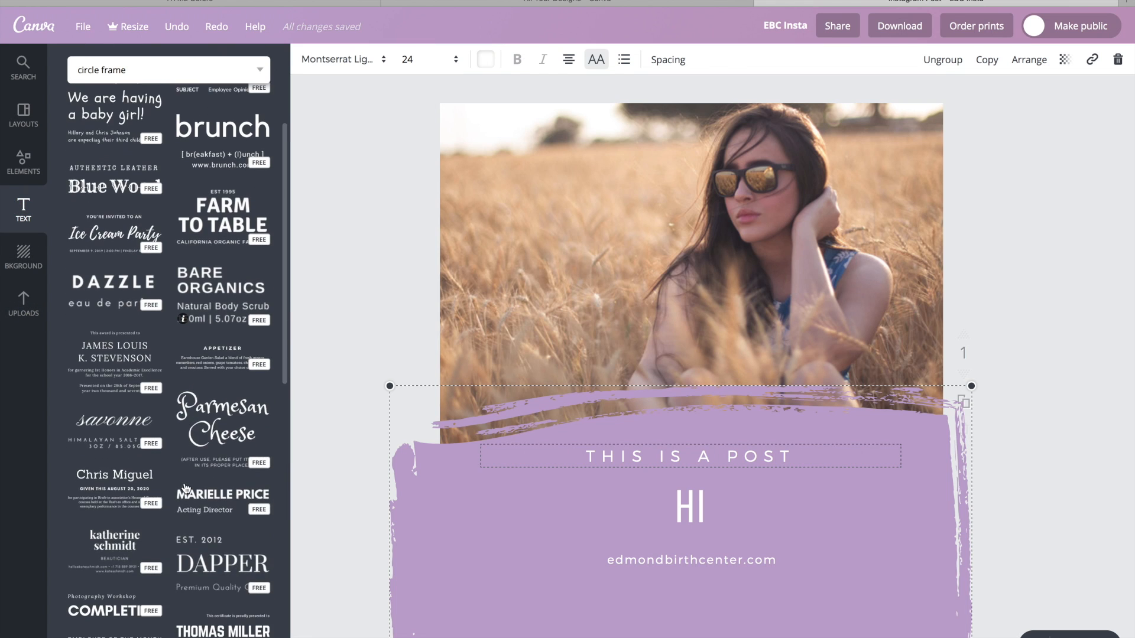
pyautogui.scroll(-10, 185, 487)
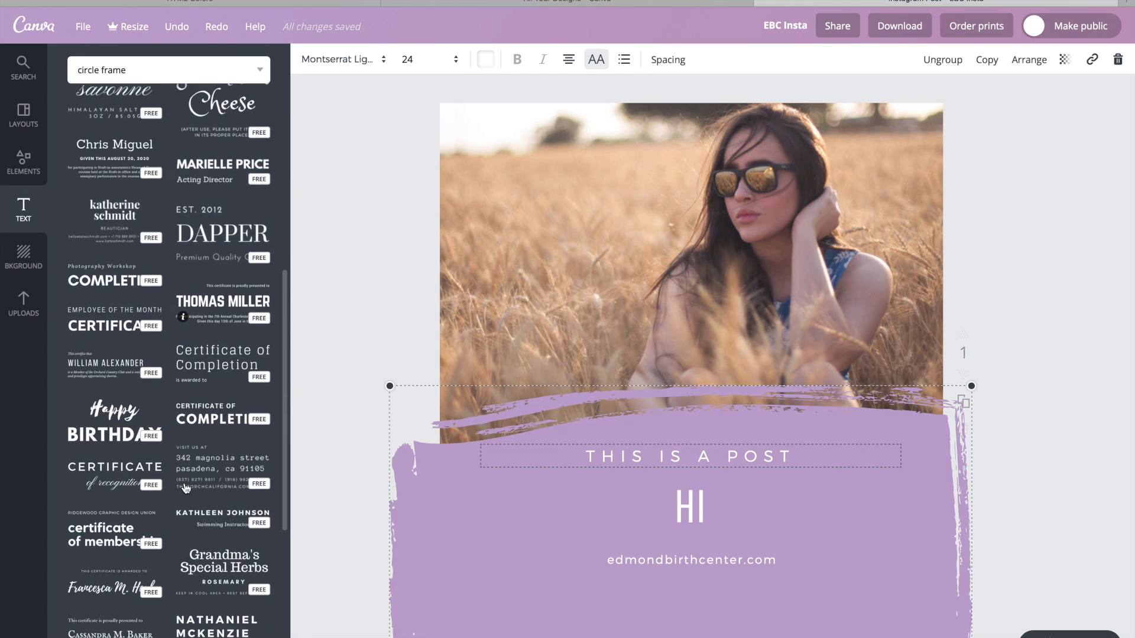
pyautogui.scroll(-20, 185, 486)
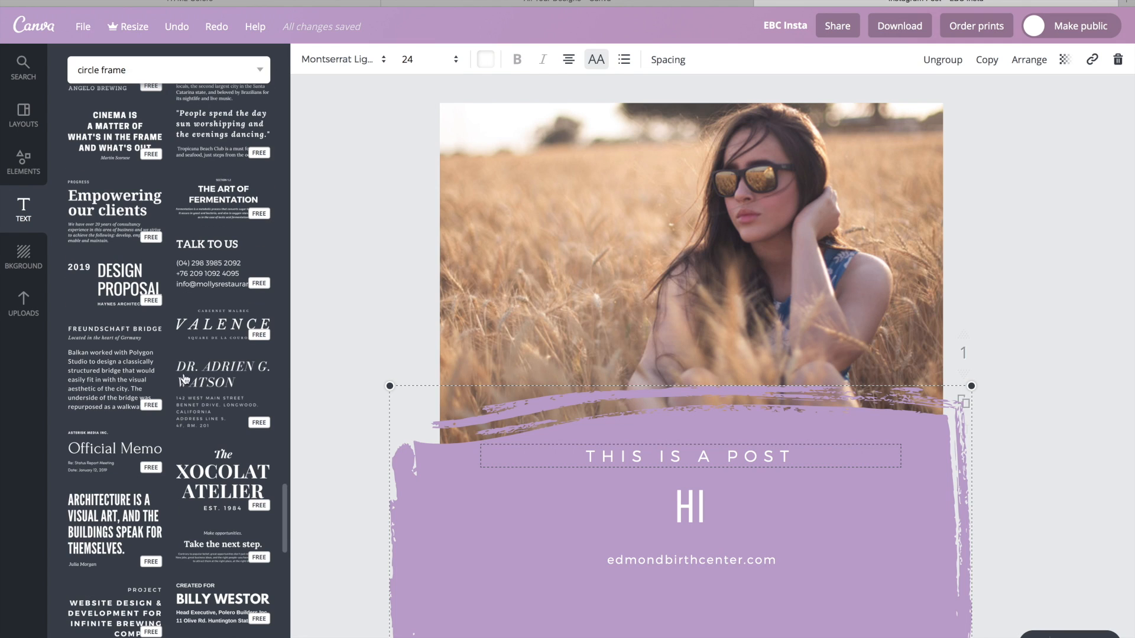
pyautogui.click(904, 492)
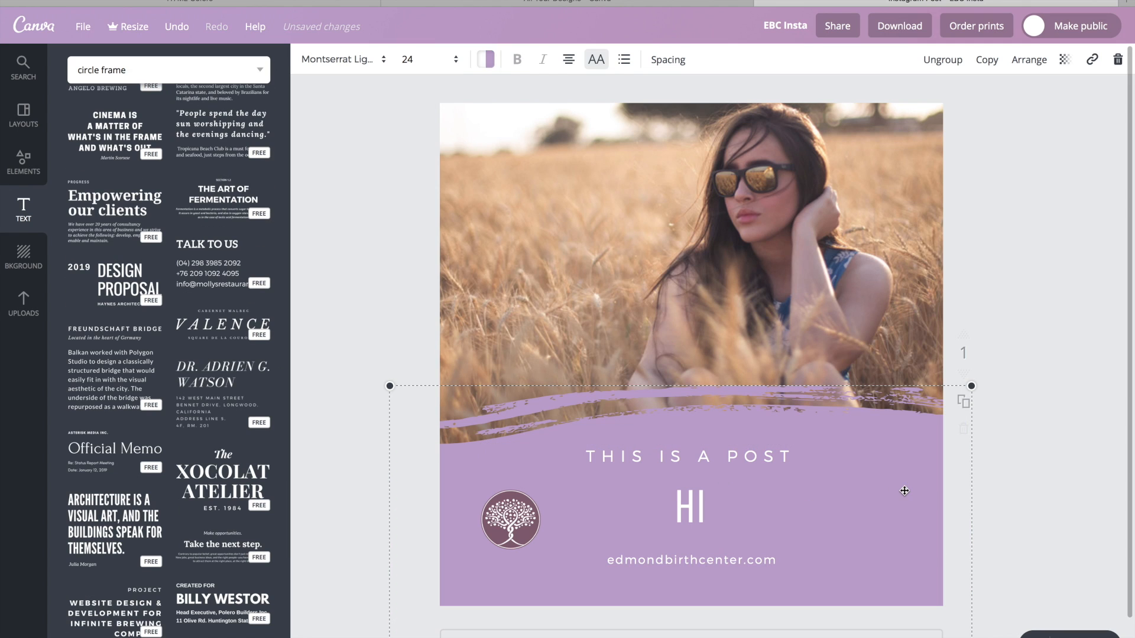
pyautogui.moveTo(199, 388); pyautogui.dragTo(631, 488)
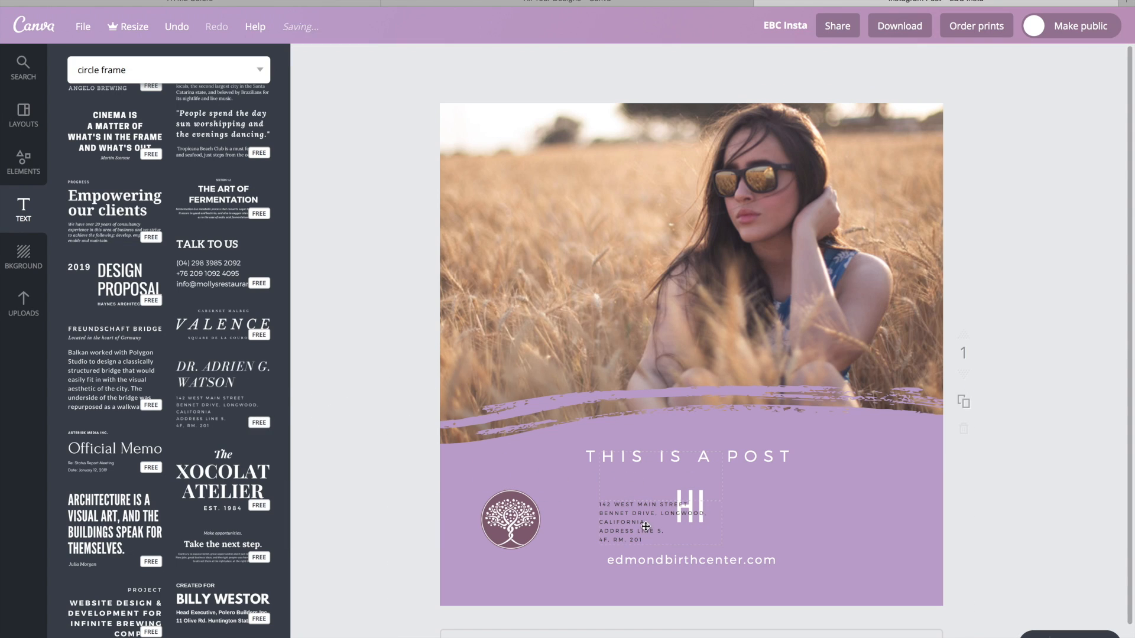
pyautogui.click(646, 526)
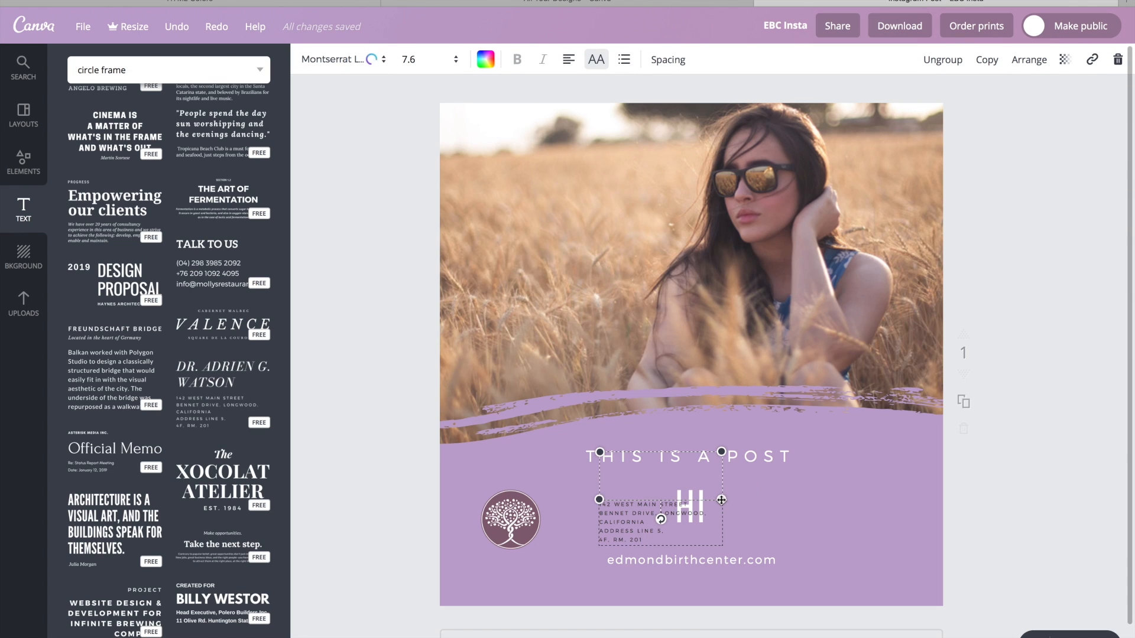
# Enlarge the italic name-and-address text group and move it over the lower half of the post.
pyautogui.moveTo(721, 500); pyautogui.dragTo(802, 483)
pyautogui.moveTo(802, 435); pyautogui.dragTo(935, 336)
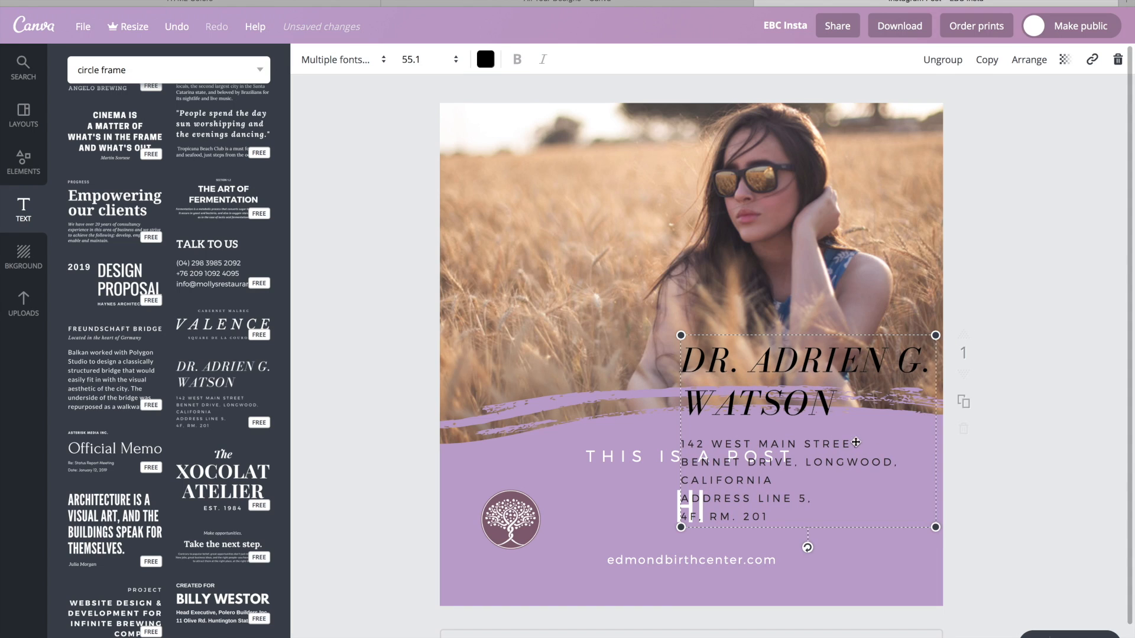
pyautogui.moveTo(905, 433); pyautogui.dragTo(816, 484)
pyautogui.press('super+z')
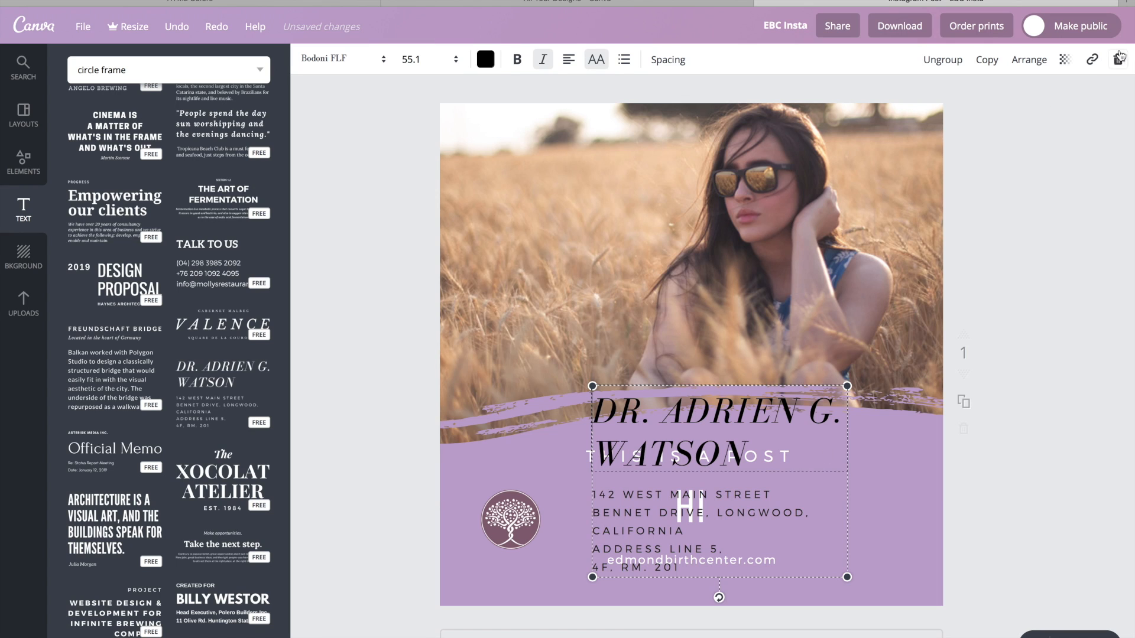
# Delete the whole italic name-and-address text group from the post.
pyautogui.press('Delete')
pyautogui.click(339, 179)
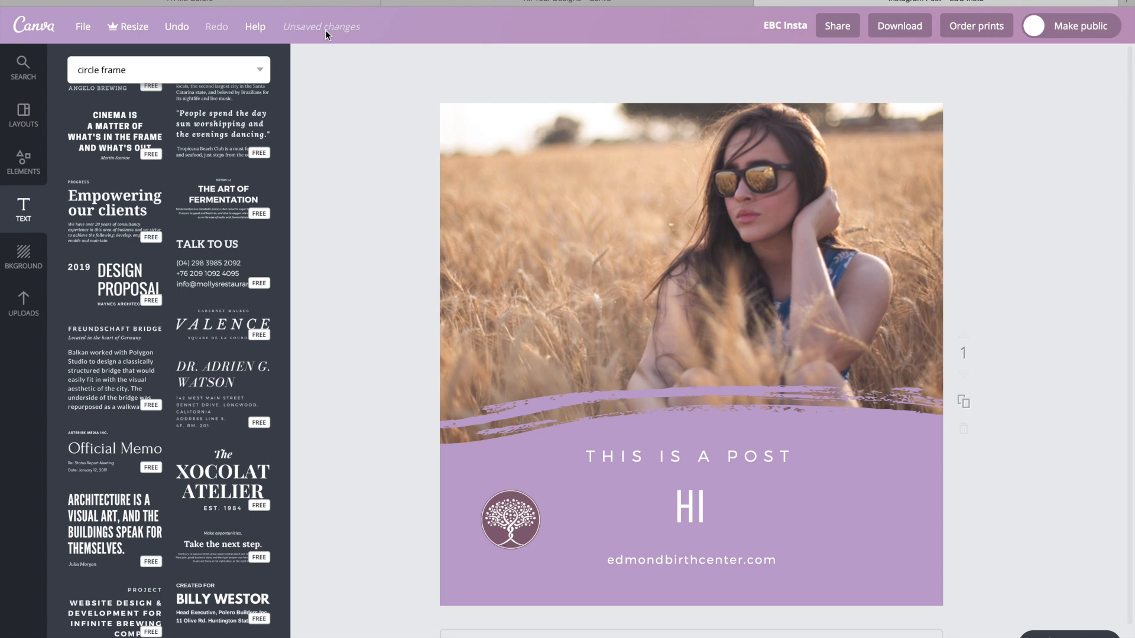
# Check the download options for the finished post, including the file type.
pyautogui.click(908, 27)
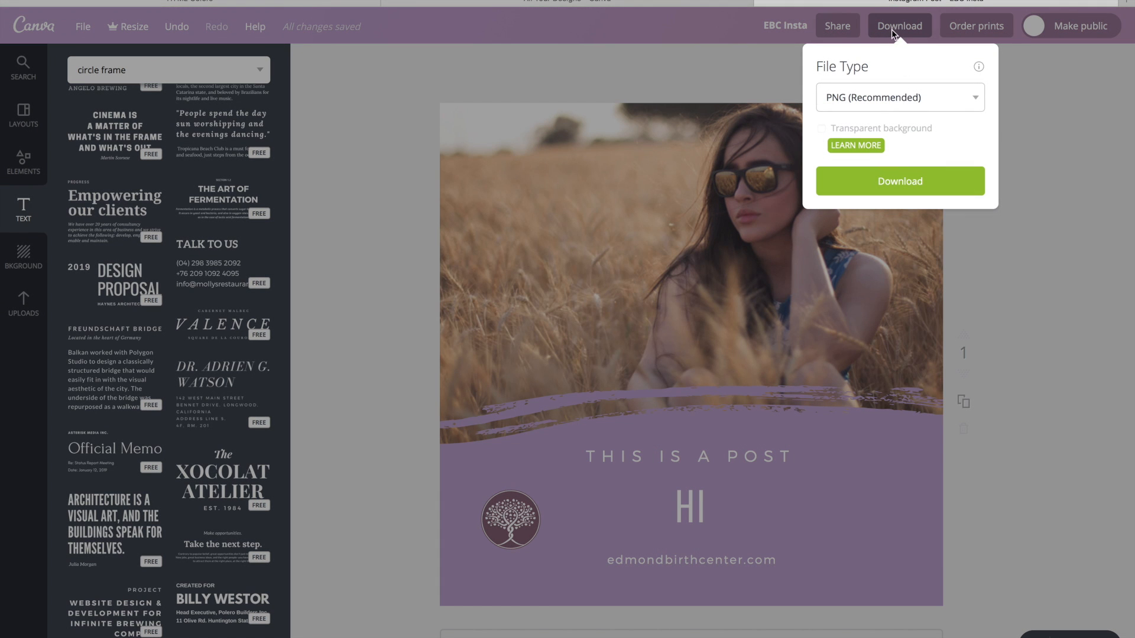
pyautogui.click(894, 29)
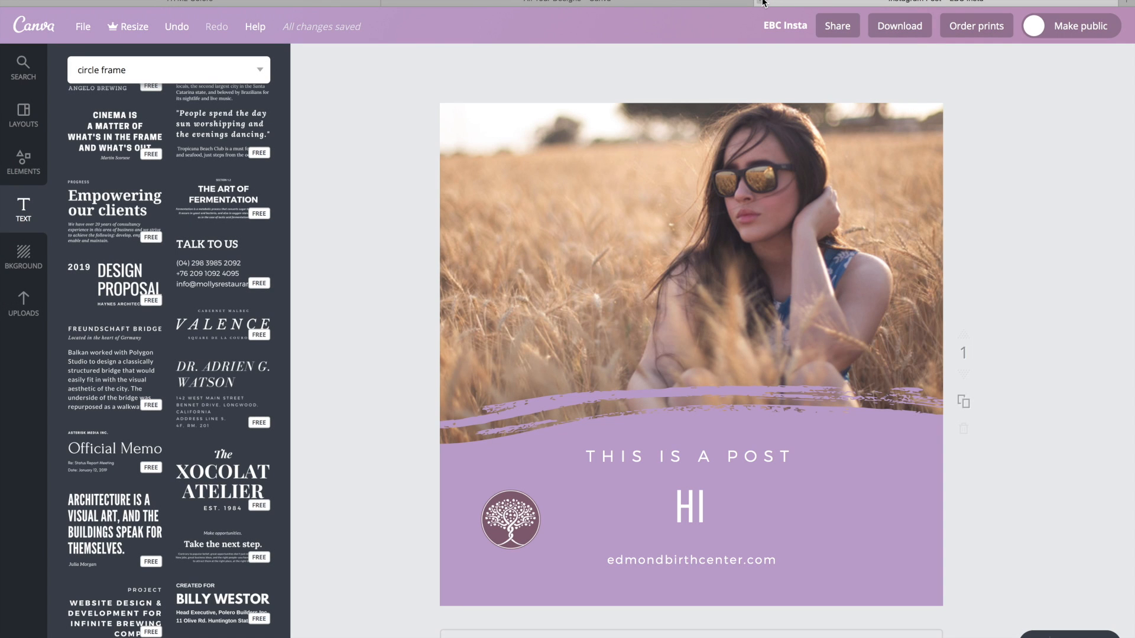
# Close the Instagram post's editor tab and browse the collection of all saved designs.
pyautogui.click(760, 2)
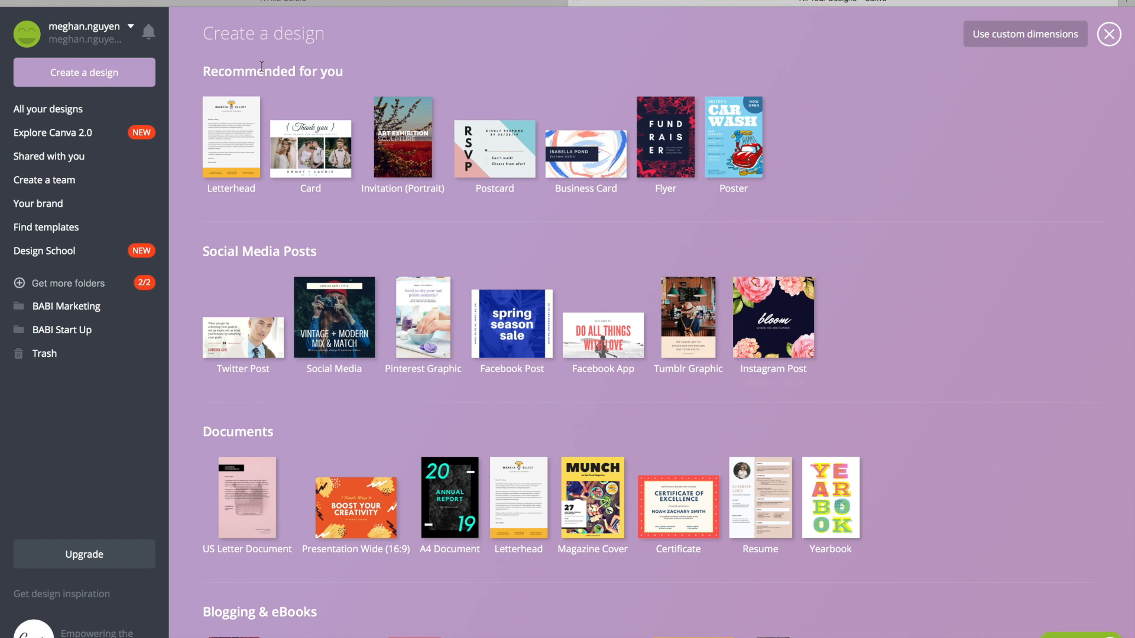
pyautogui.click(81, 110)
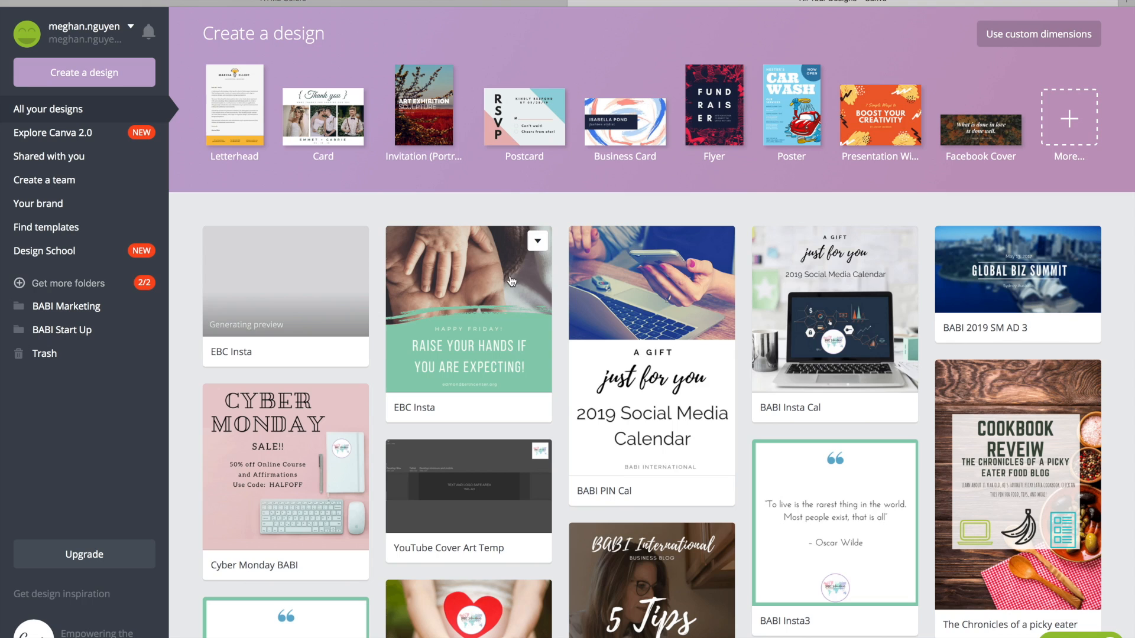
pyautogui.scroll(-1, 556, 292)
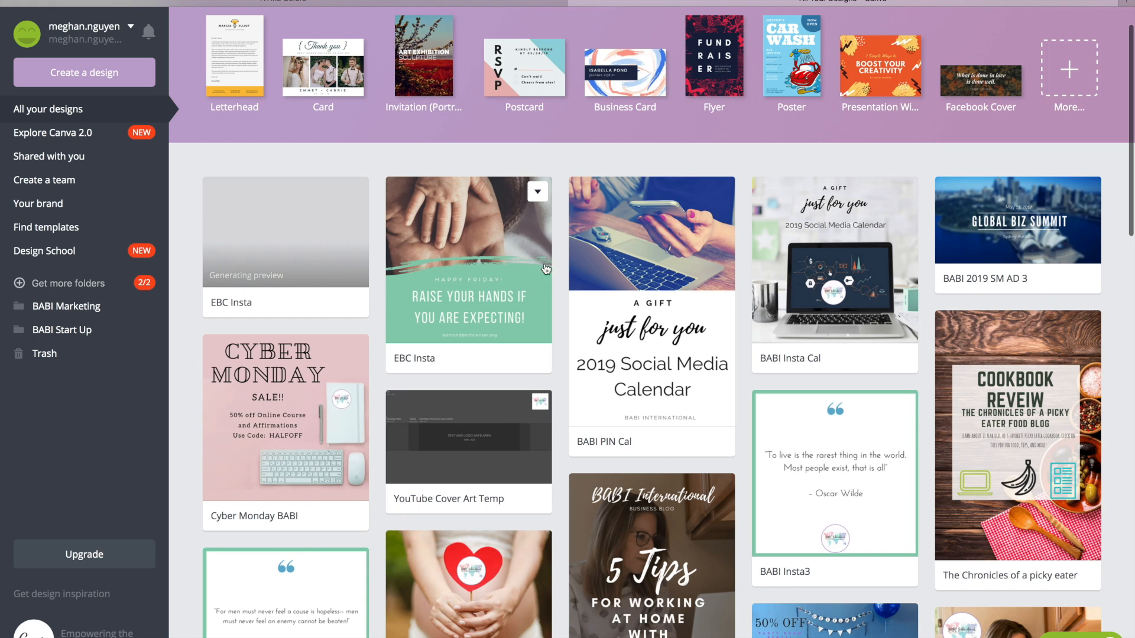
pyautogui.scroll(-1, 560, 286)
pyautogui.scroll(1, 560, 285)
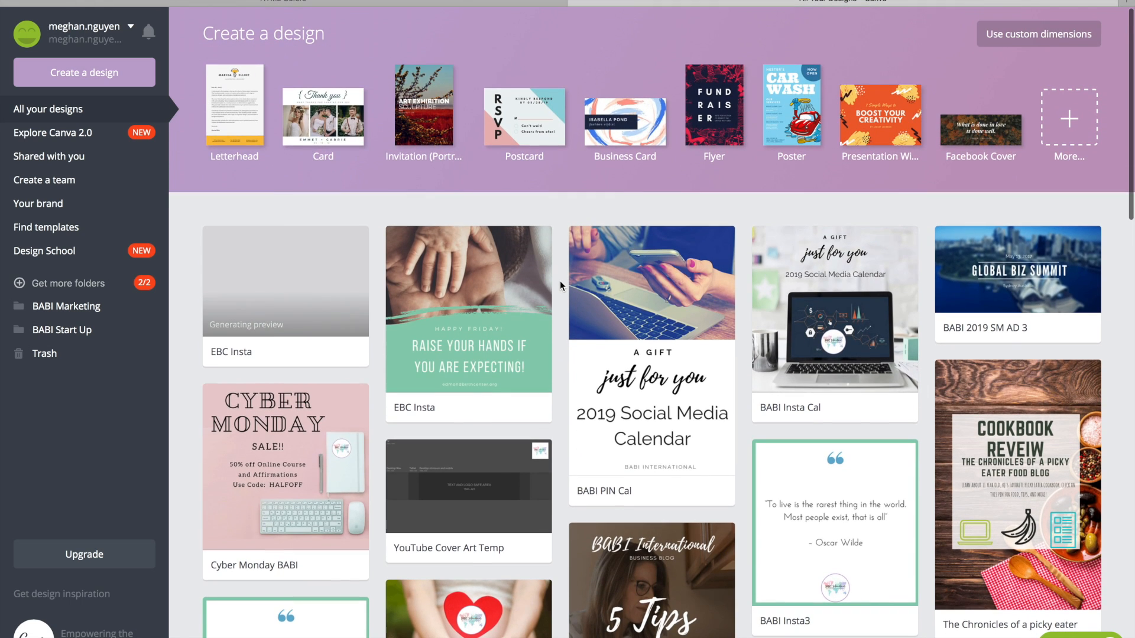